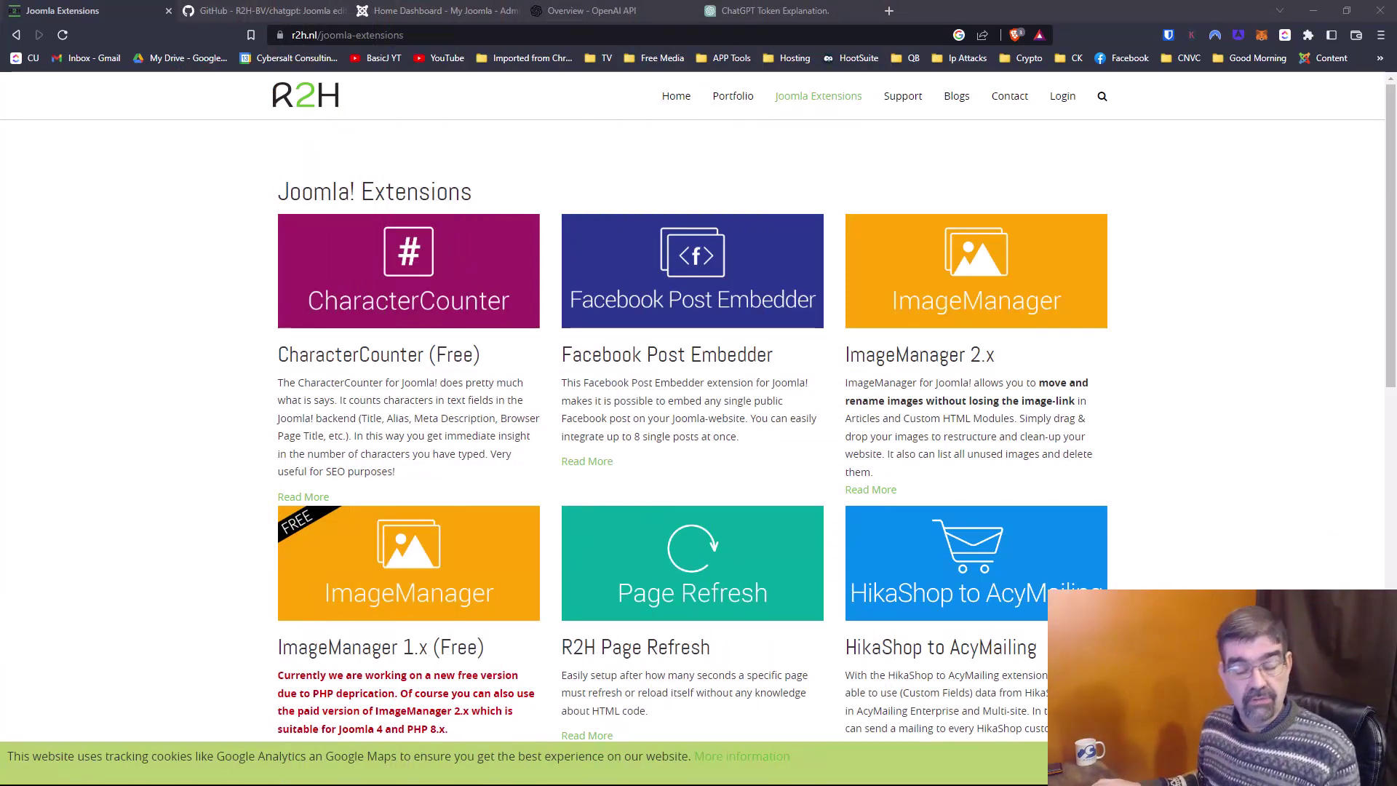
Step: Download the R2H-BV/chatgpt repository from GitHub as chatgpt-main.zip into the r2hgpt folder
click(243, 12)
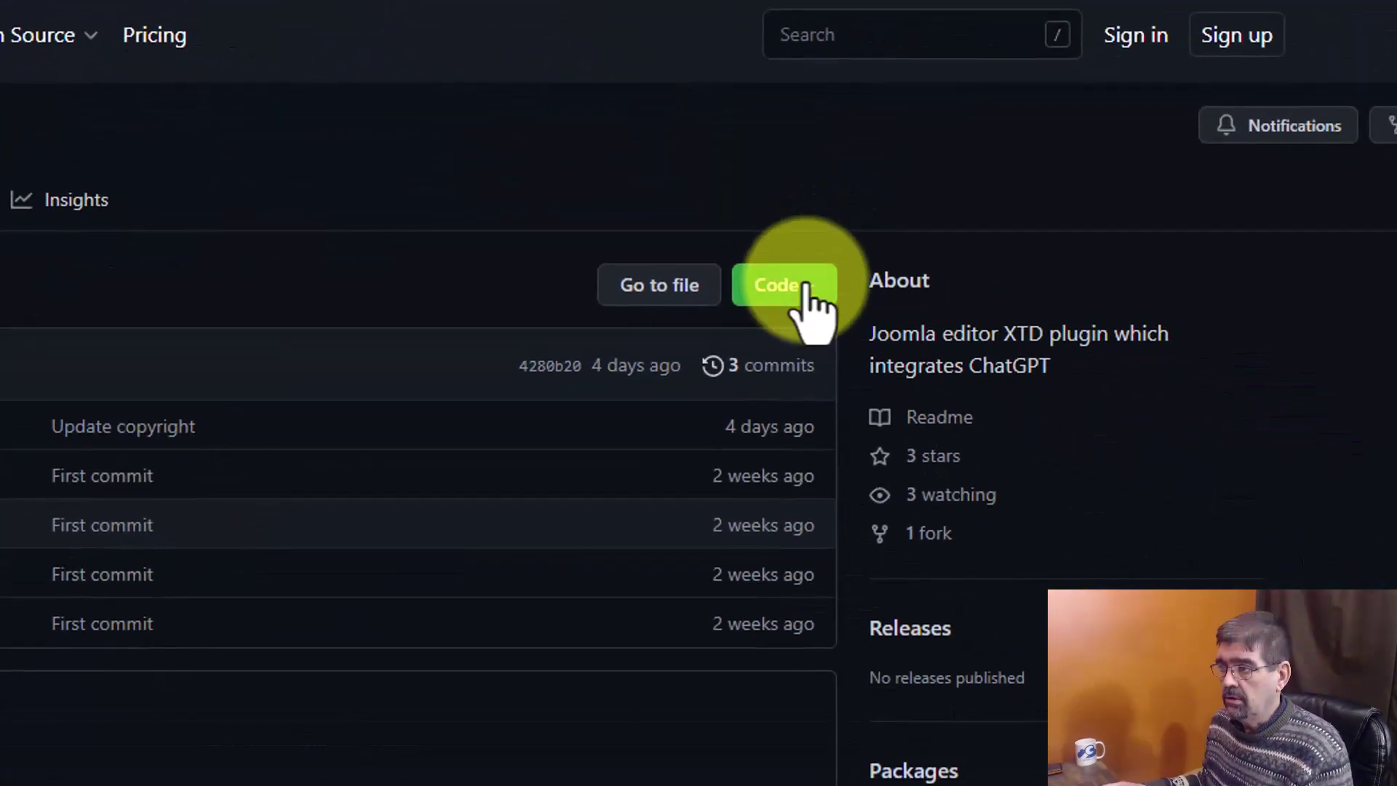
click(801, 286)
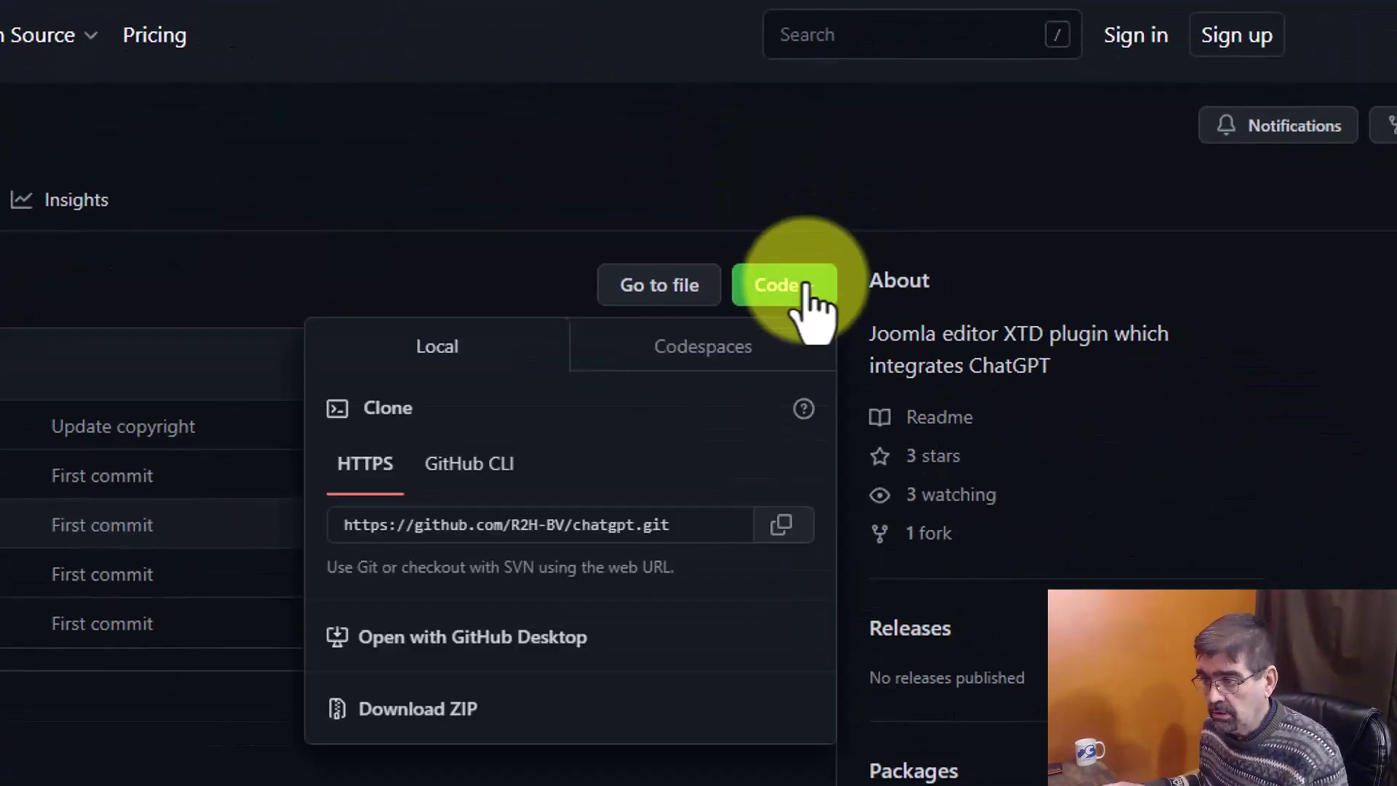
click(420, 716)
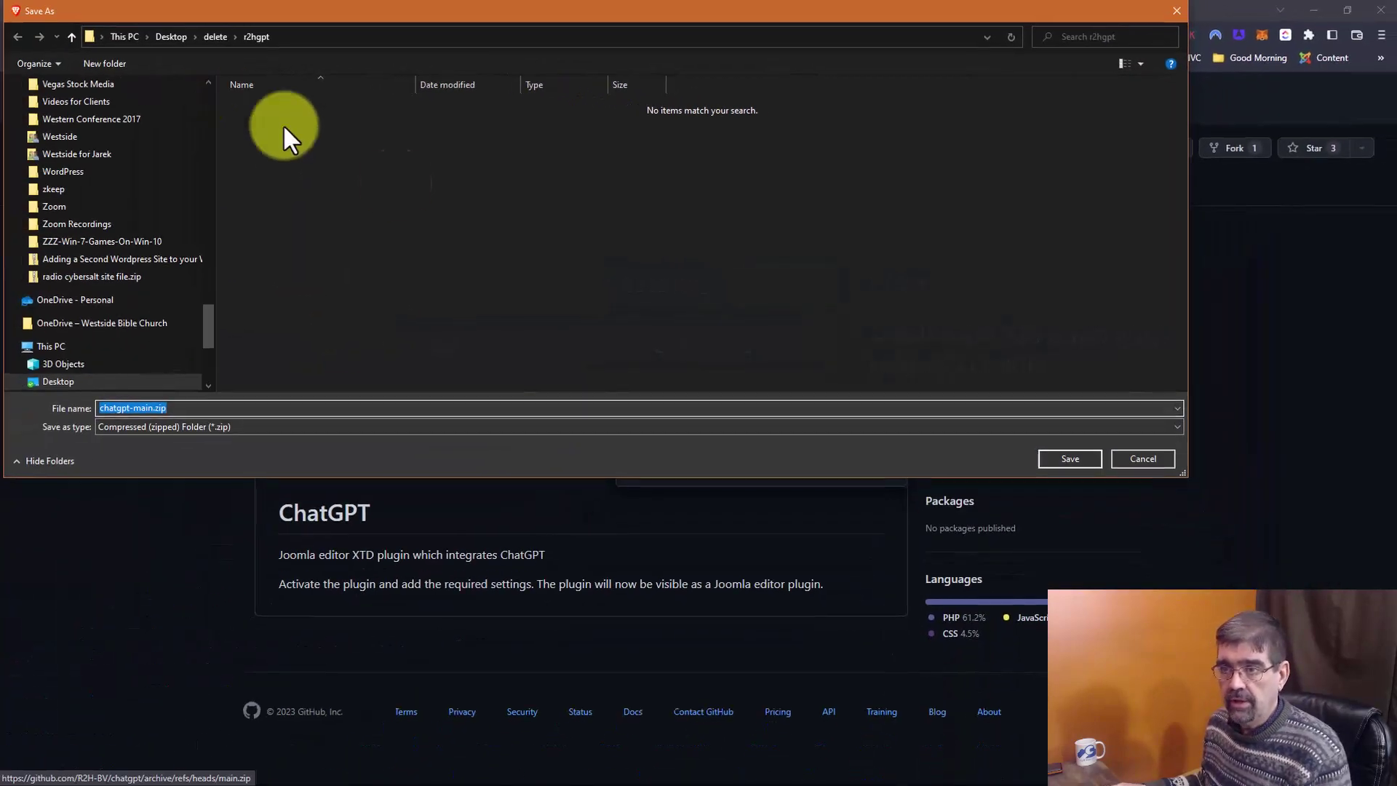
click(1049, 460)
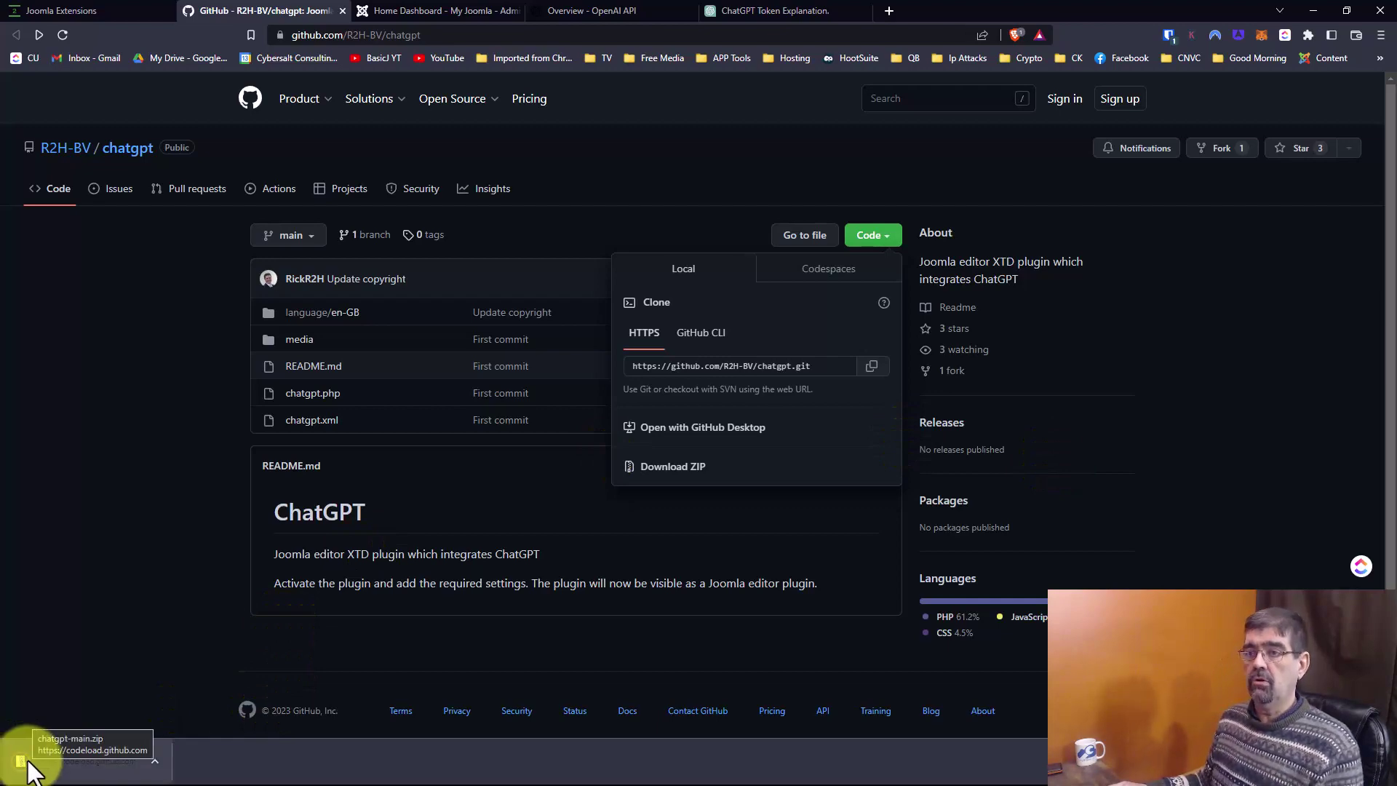
Step: Upload chatgpt-main.zip in System > Install Extensions to install the 'Add Chatgpt to the Editor' plugin
click(434, 12)
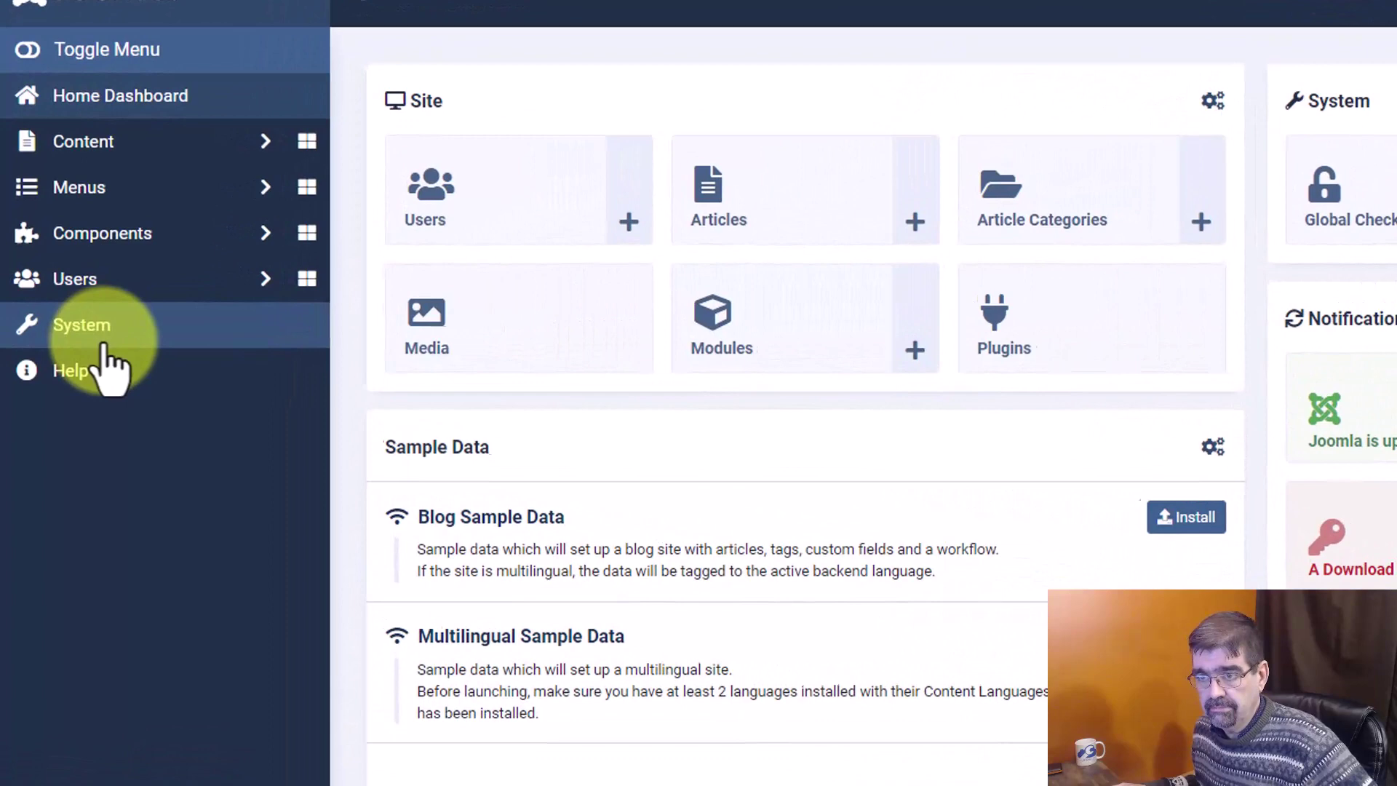
click(107, 346)
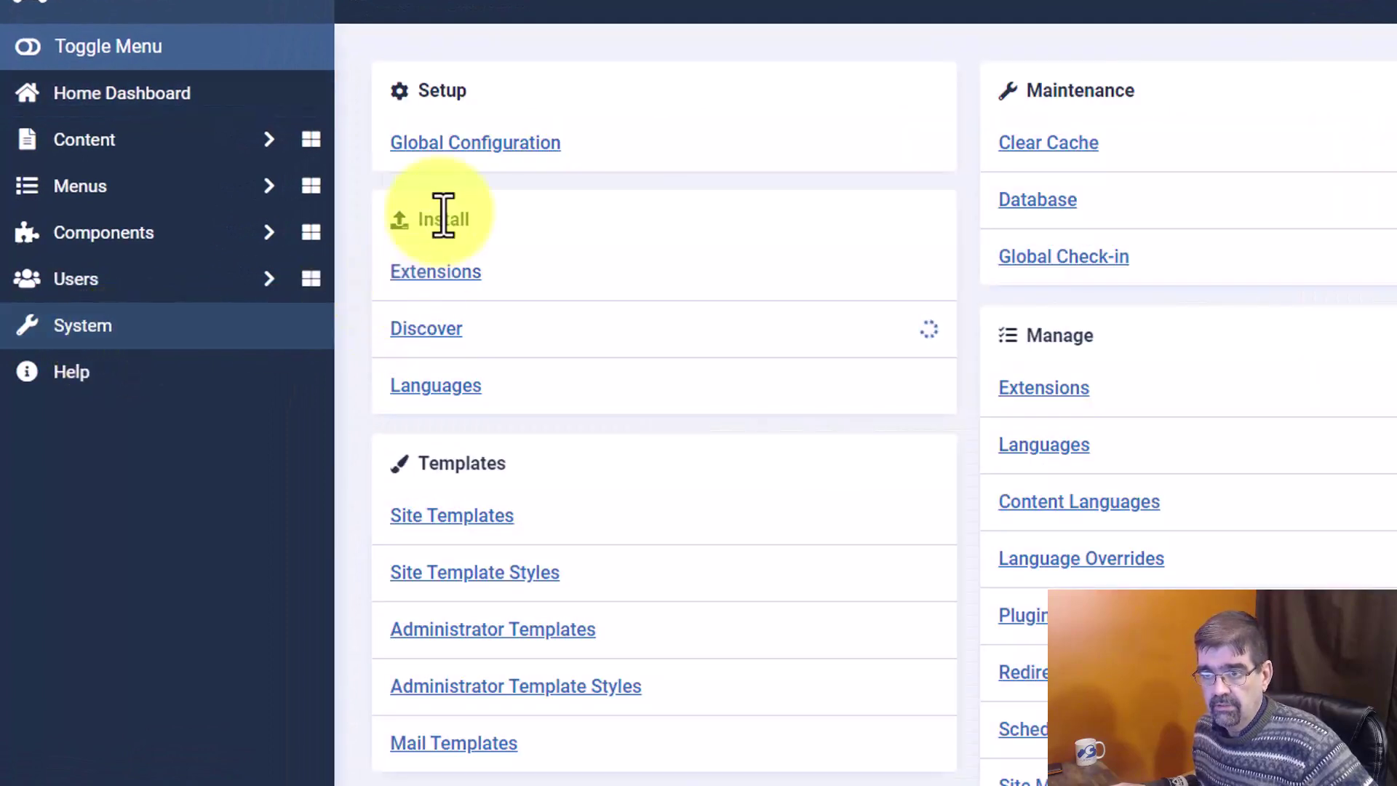
click(441, 272)
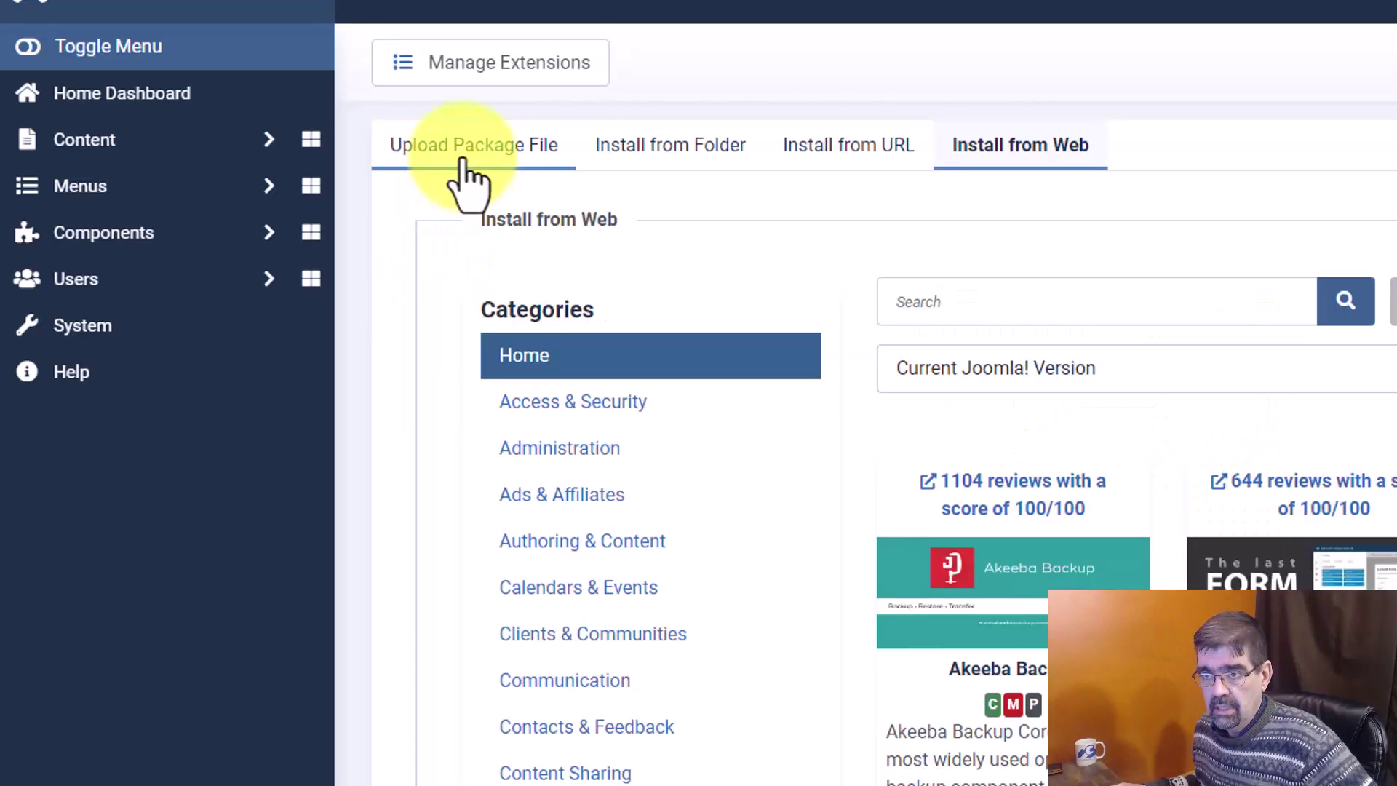
click(462, 153)
drag(99, 760, 704, 355)
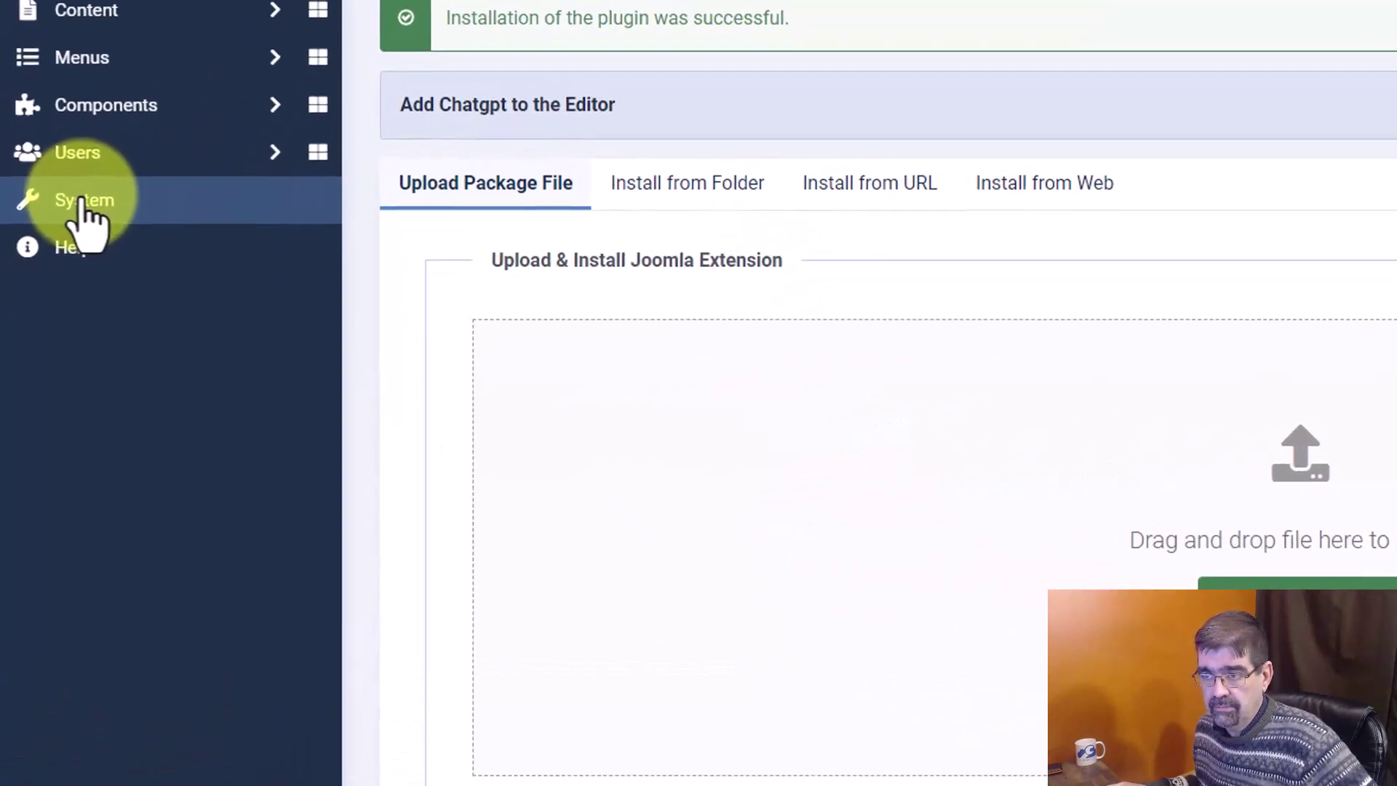
Step: Set the Chatgpt plugin's status to Enabled in System > Plugins and turn on inline field help
click(53, 309)
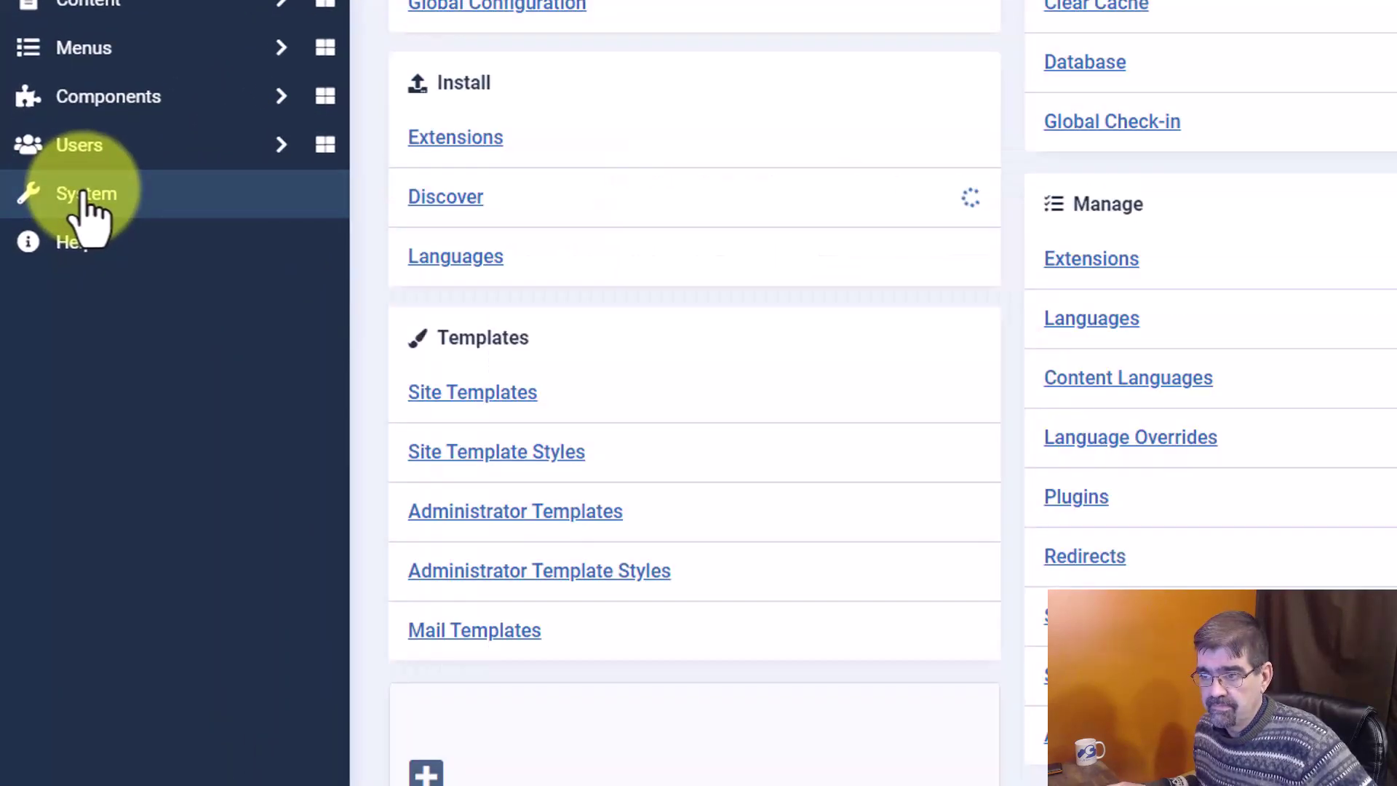
click(1061, 502)
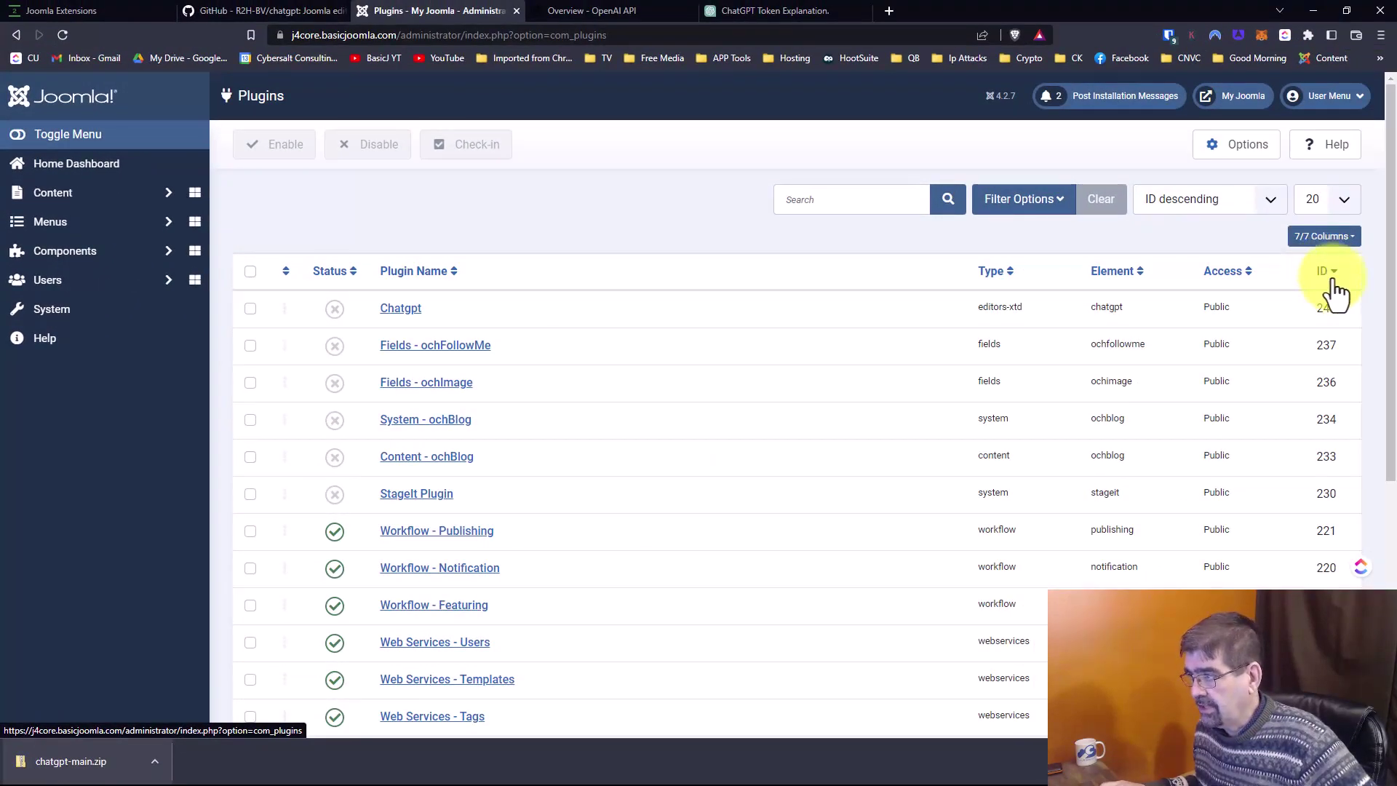
click(401, 310)
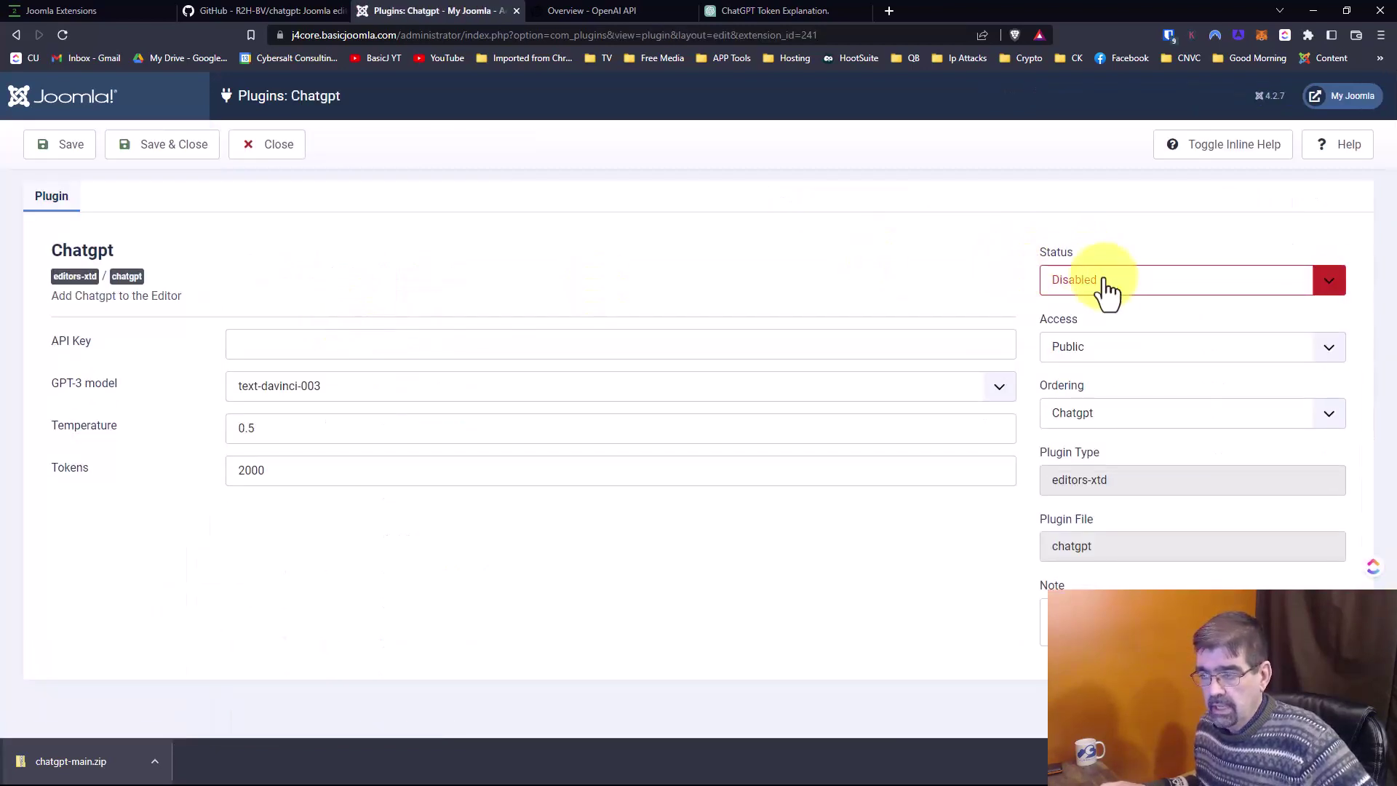
click(1106, 291)
click(1114, 307)
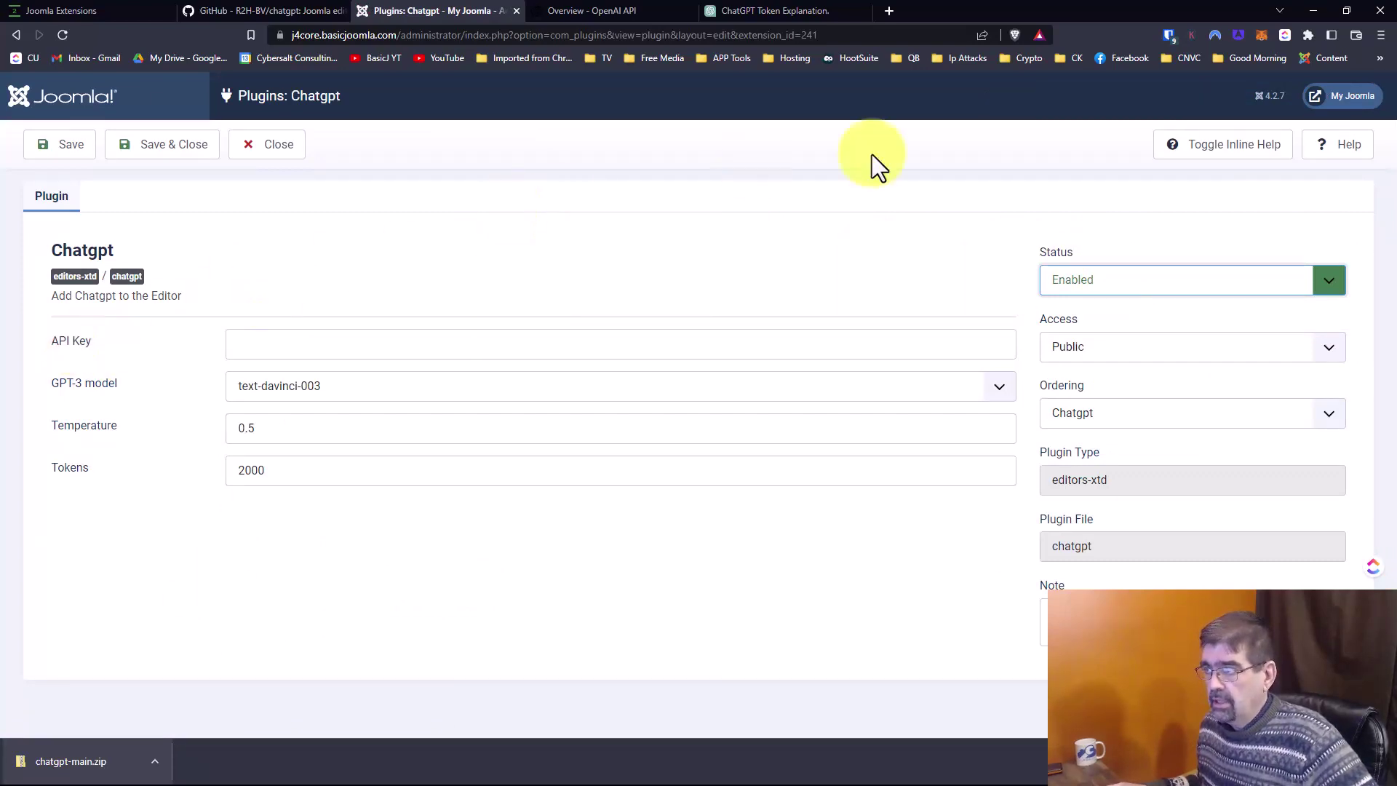
click(1221, 149)
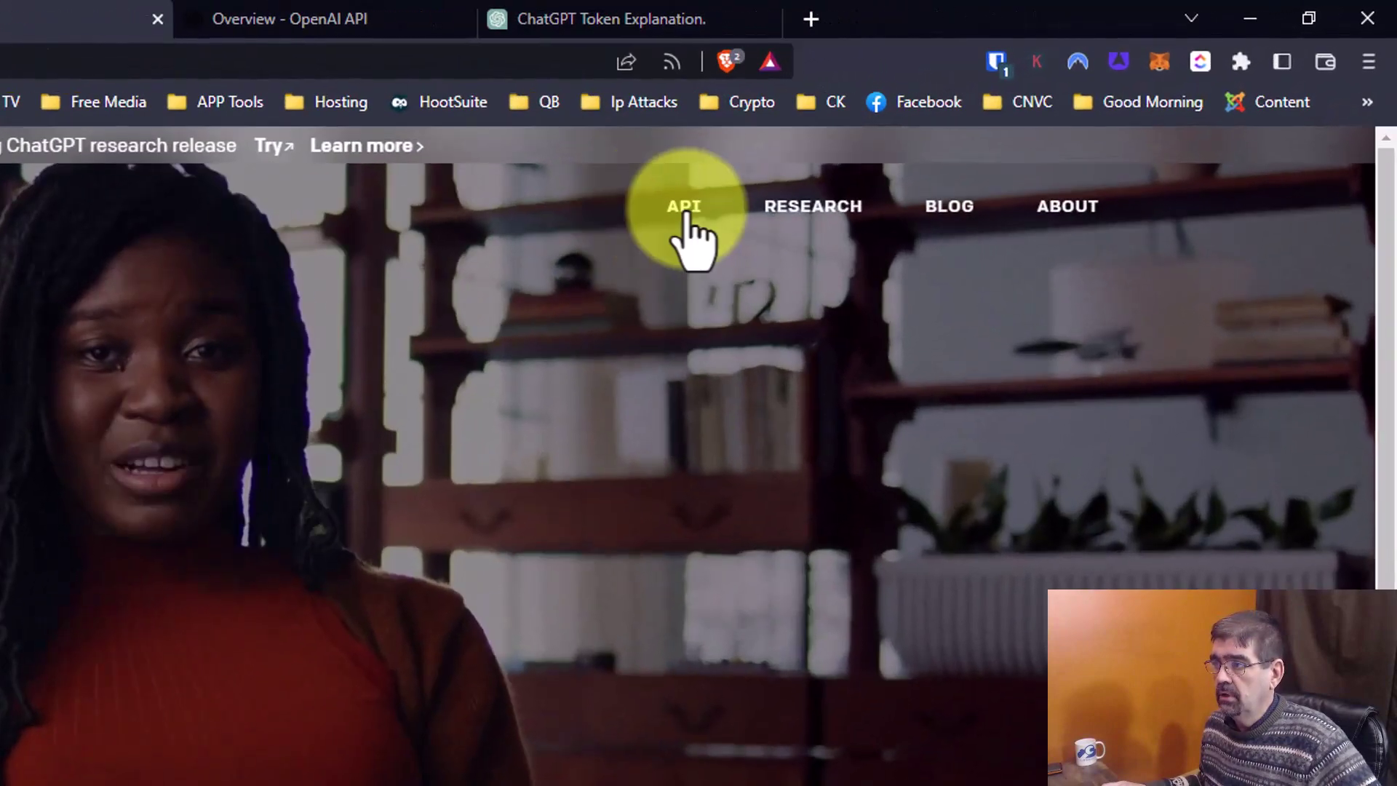
Step: Log in to the OpenAI API site, create a new secret key, and copy it
click(684, 207)
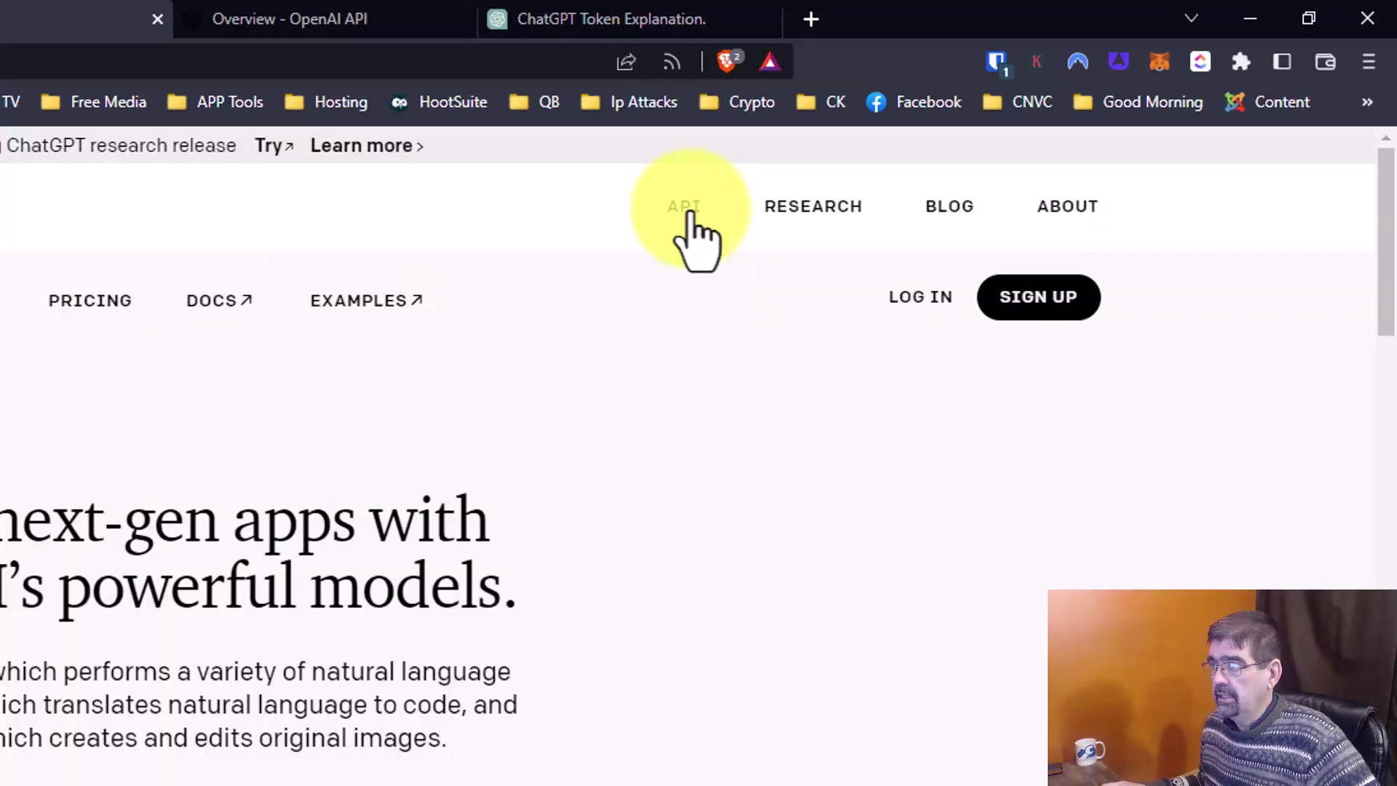
click(921, 299)
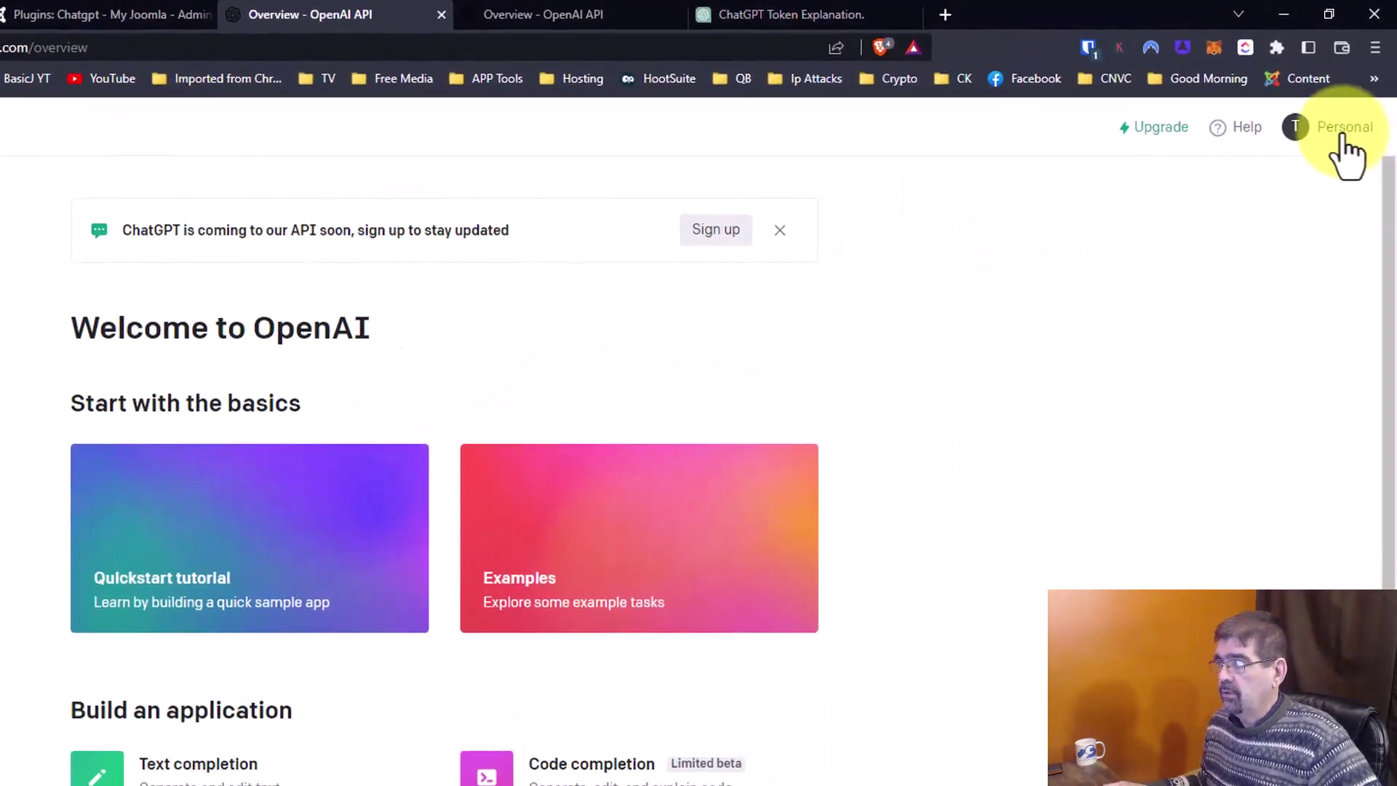
click(1341, 146)
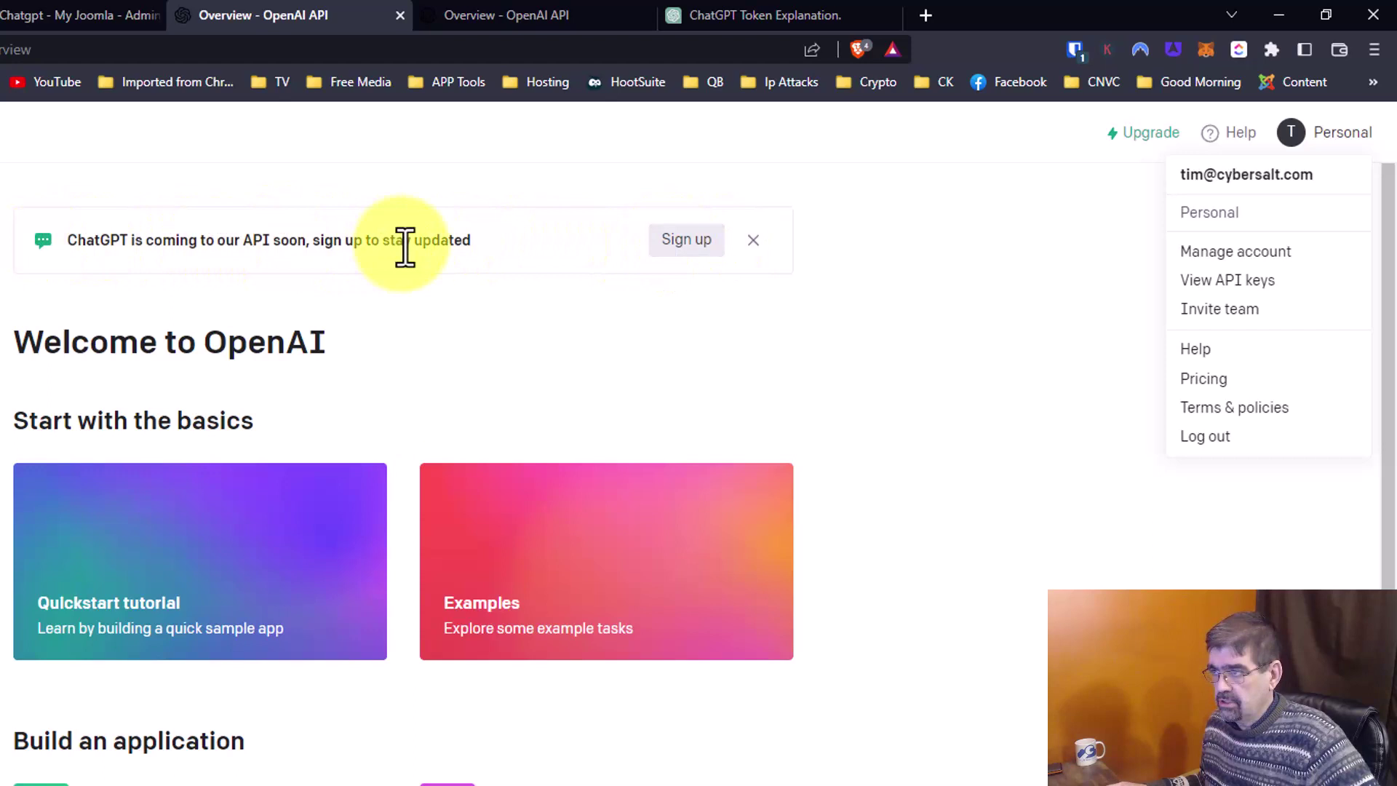
click(1249, 291)
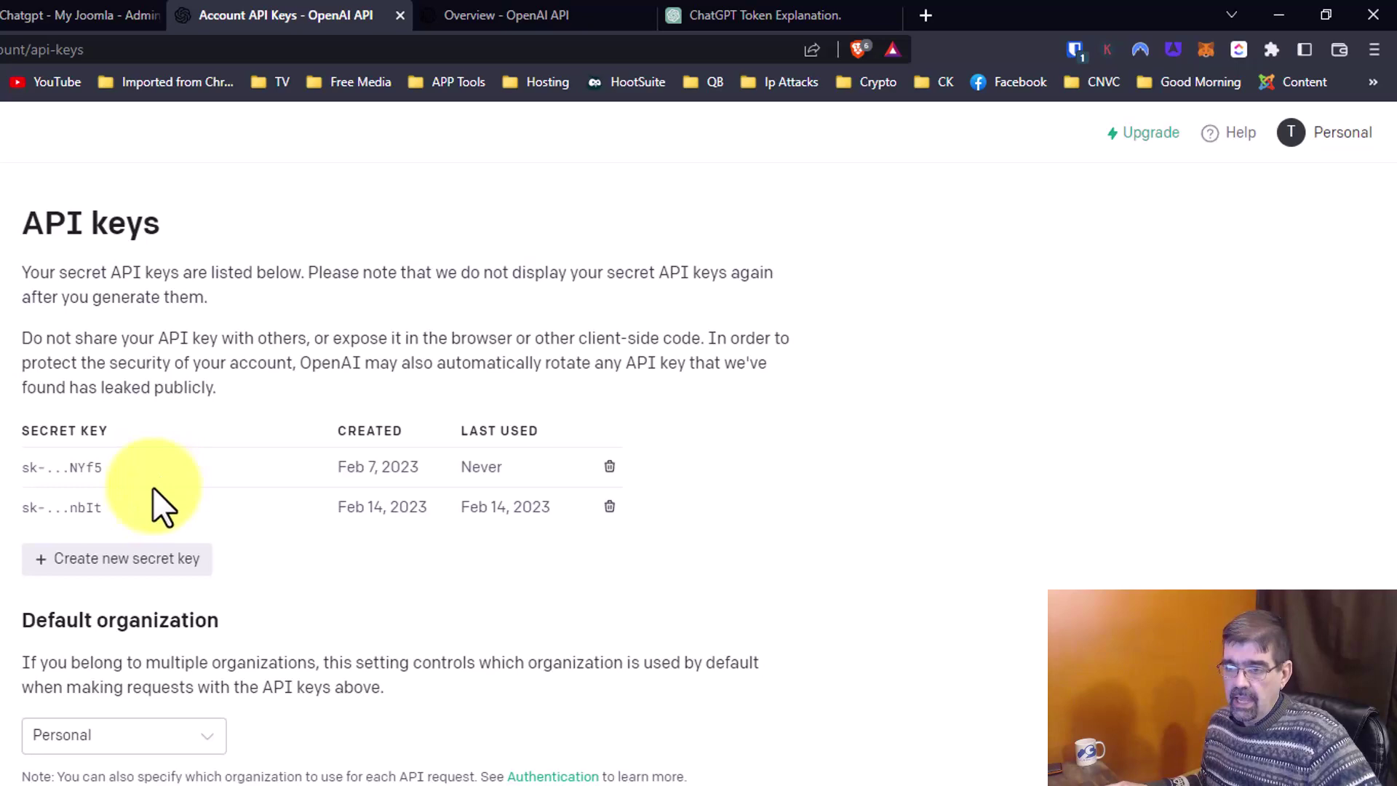
click(142, 561)
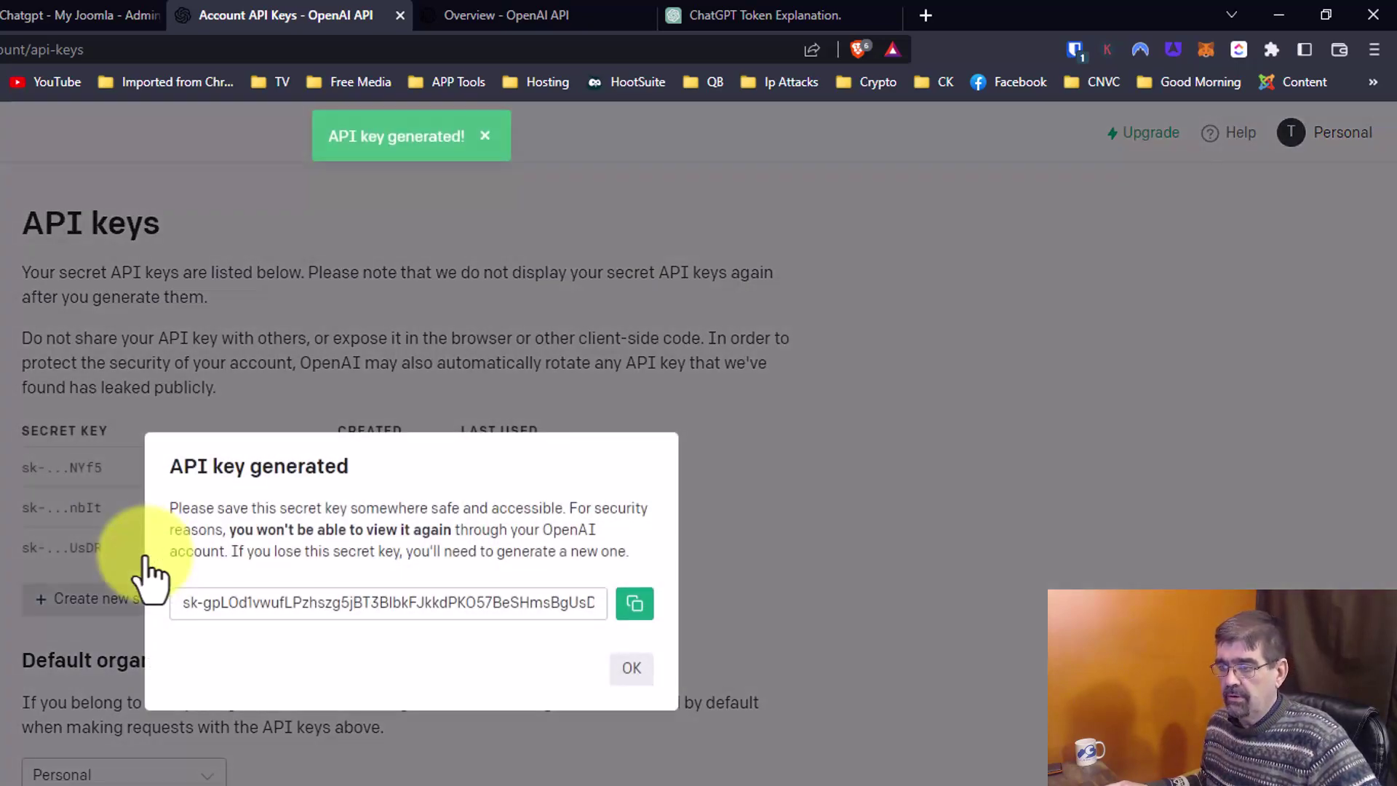
click(634, 604)
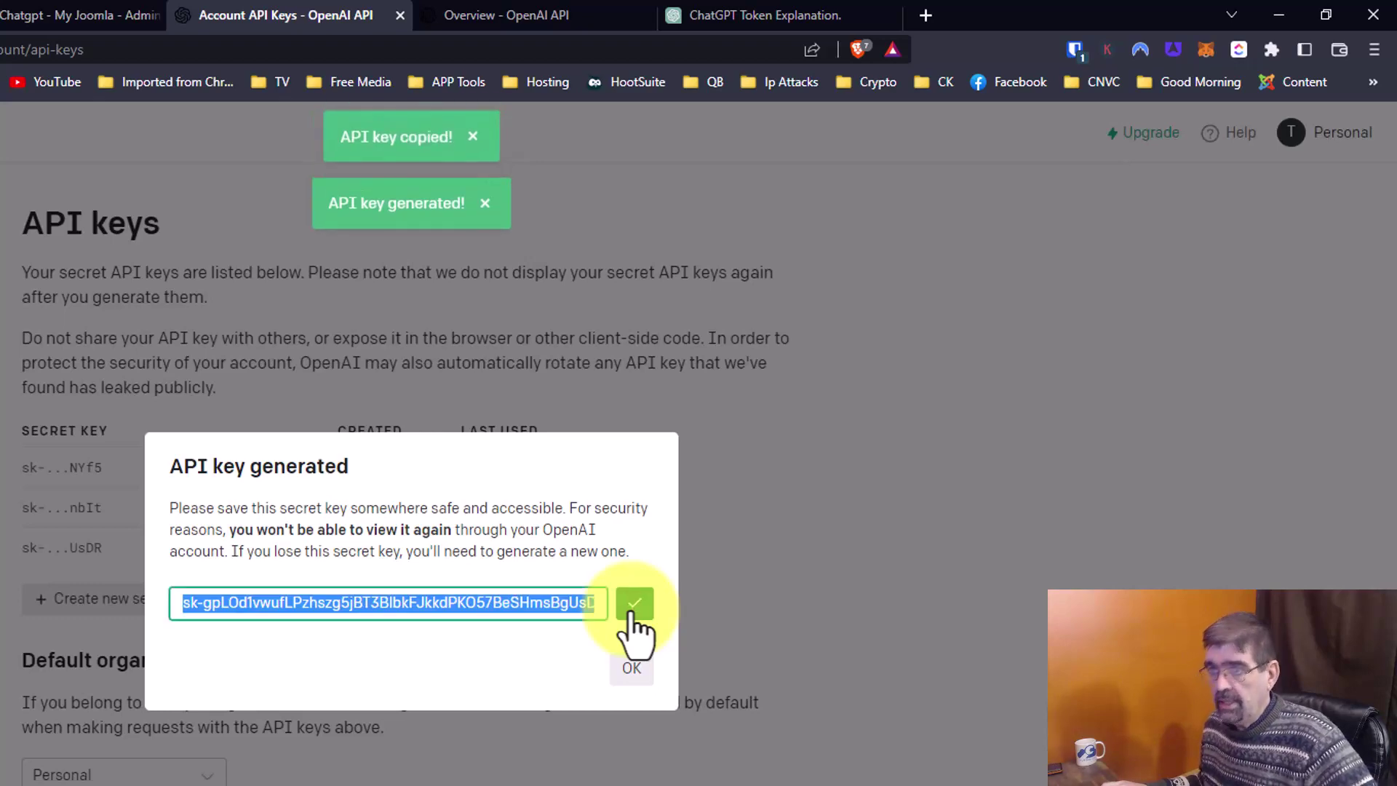
Step: Paste the OpenAI secret key into the Chatgpt plugin's API Key field and Save & Close
click(15, 16)
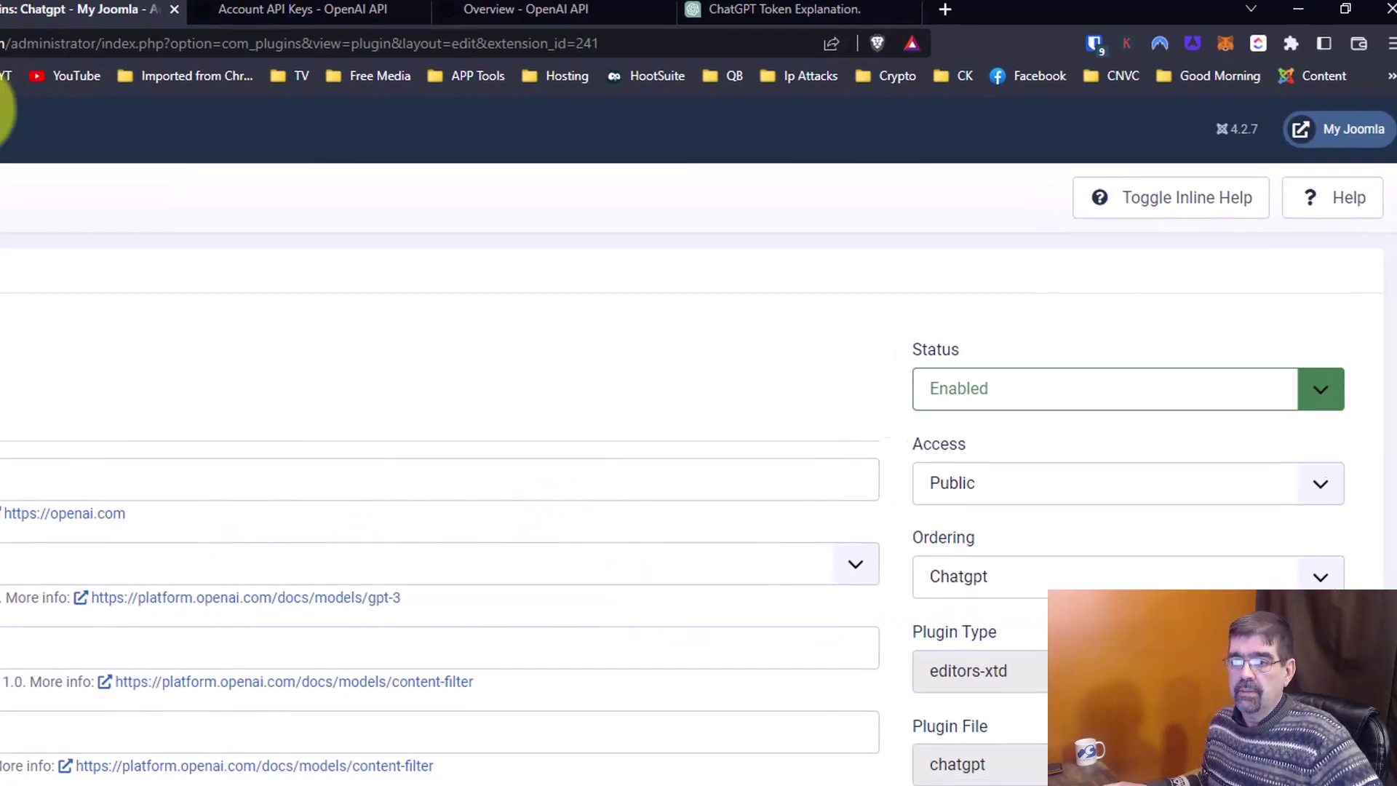
click(416, 320)
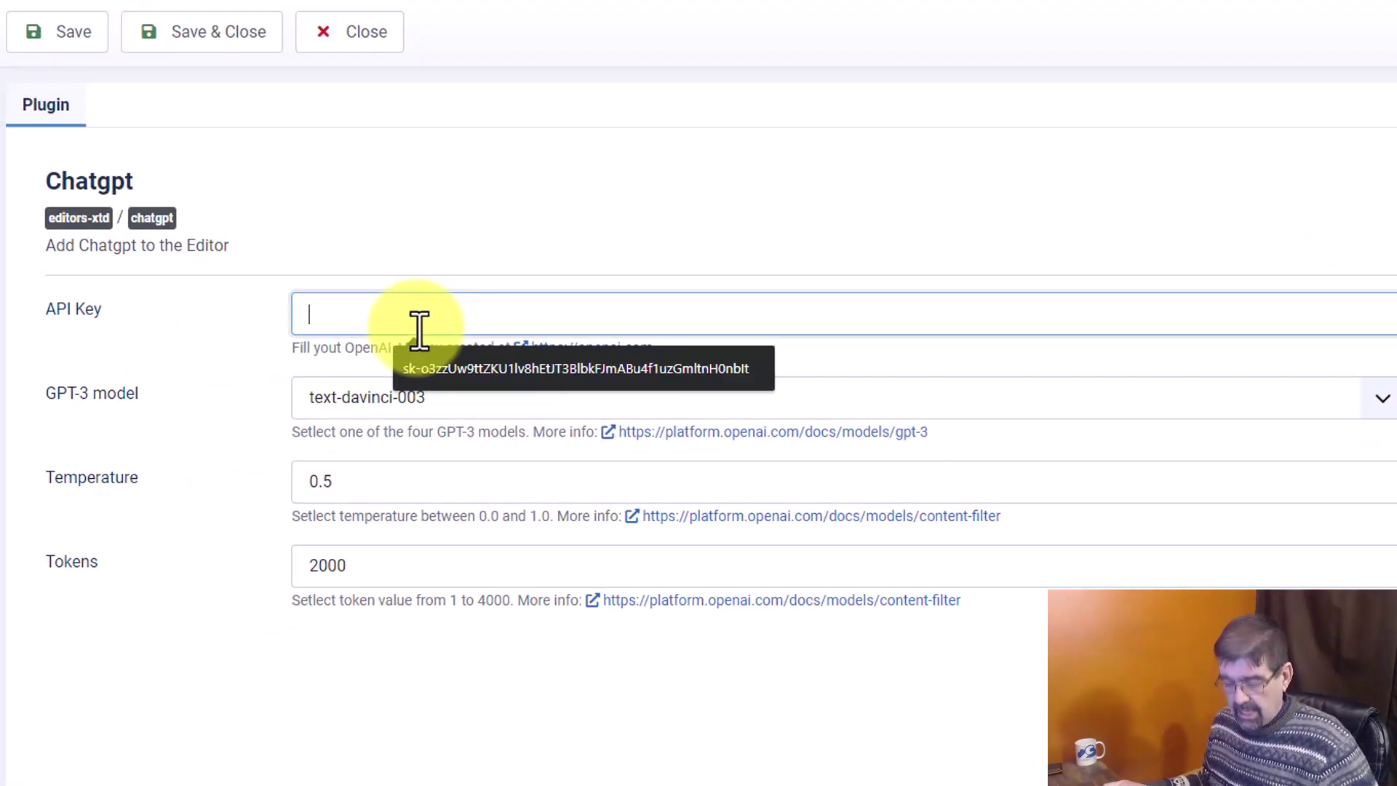
key(ctrl+v)
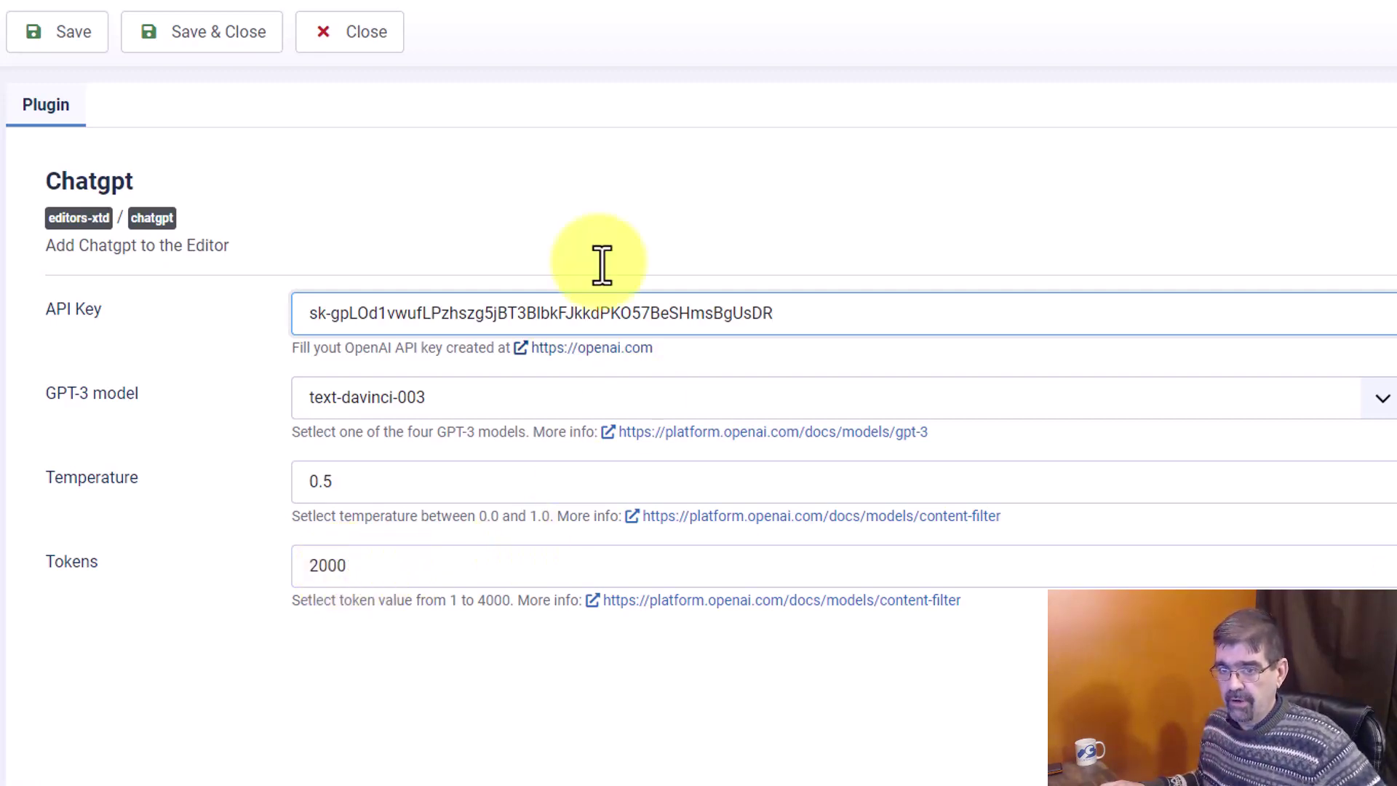
click(236, 45)
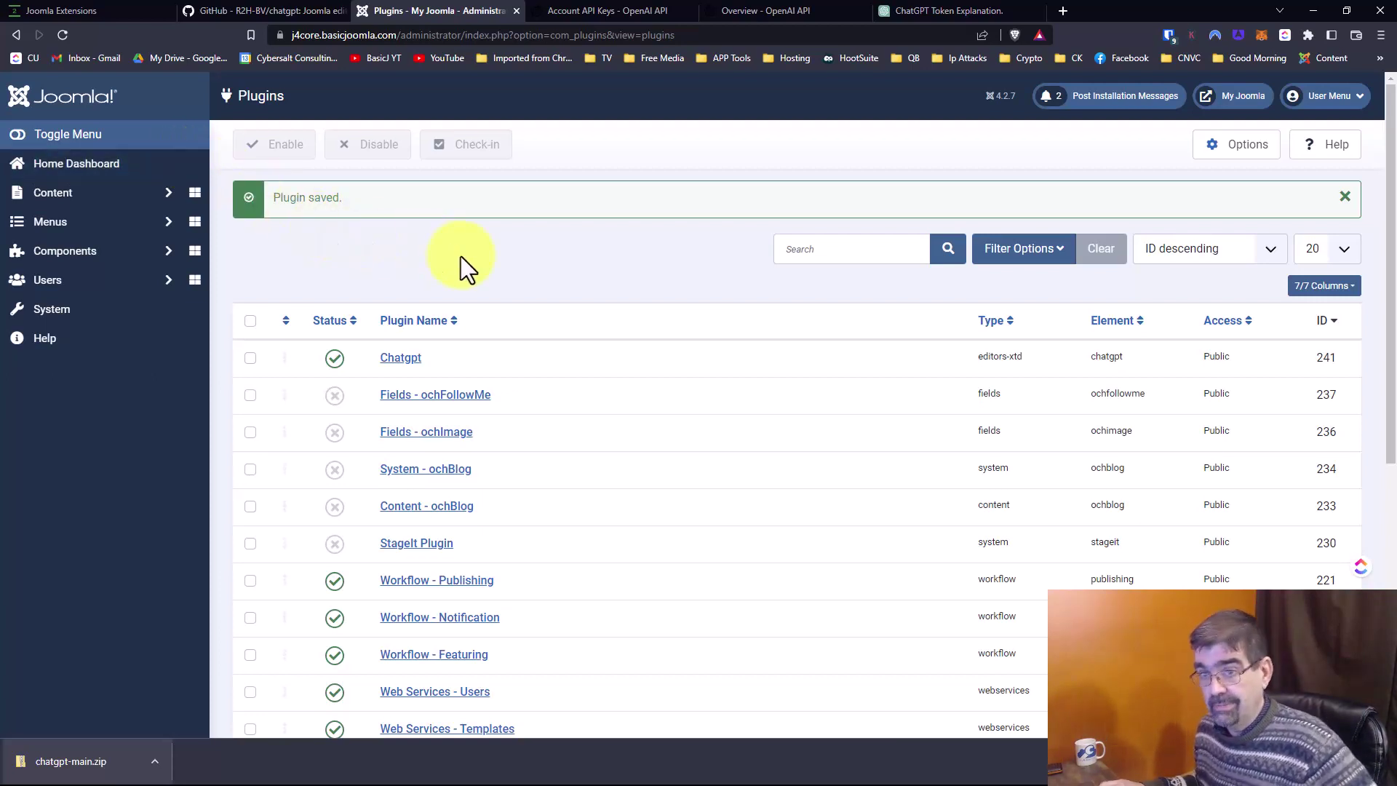
Step: Create a new article titled 'Article 1' from Content > Articles and show the CMS Content options
click(86, 195)
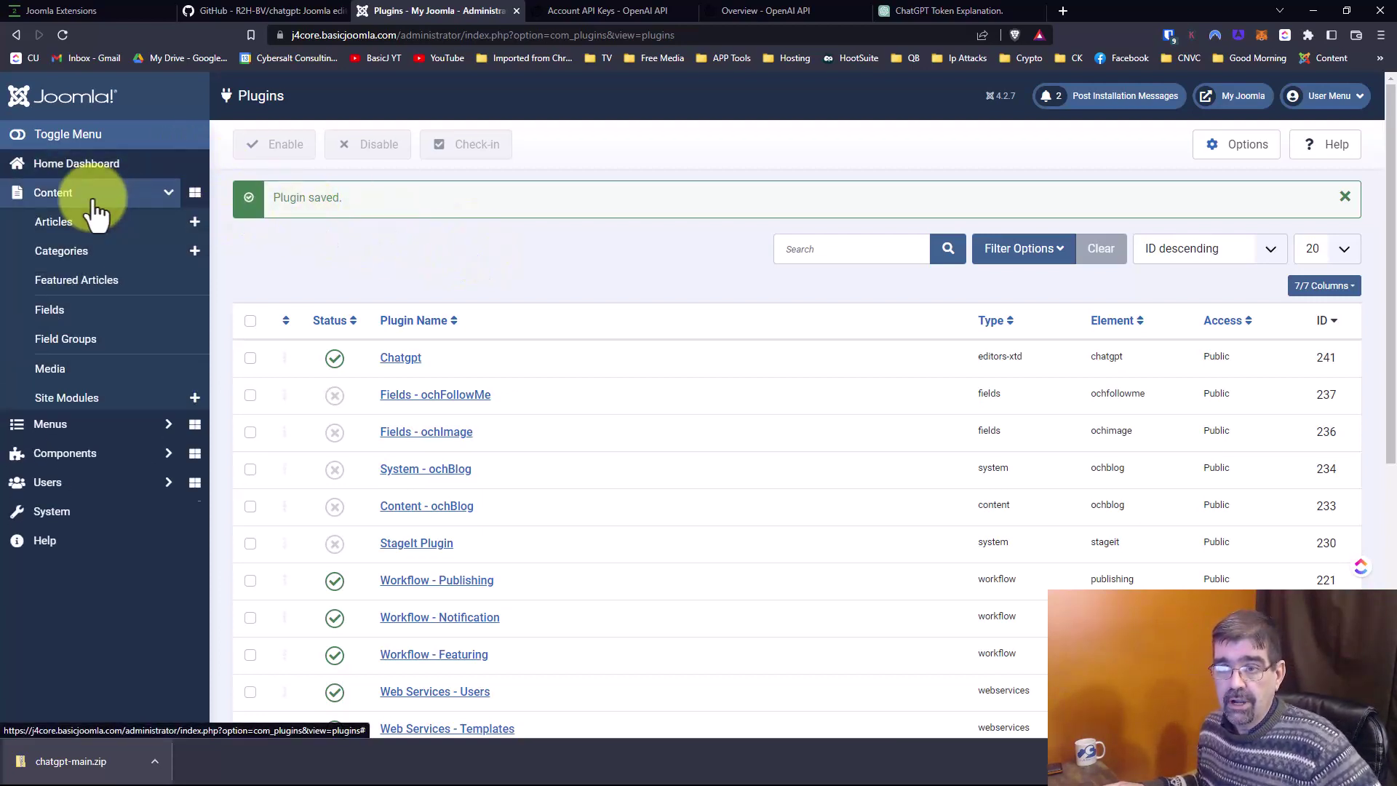
click(87, 231)
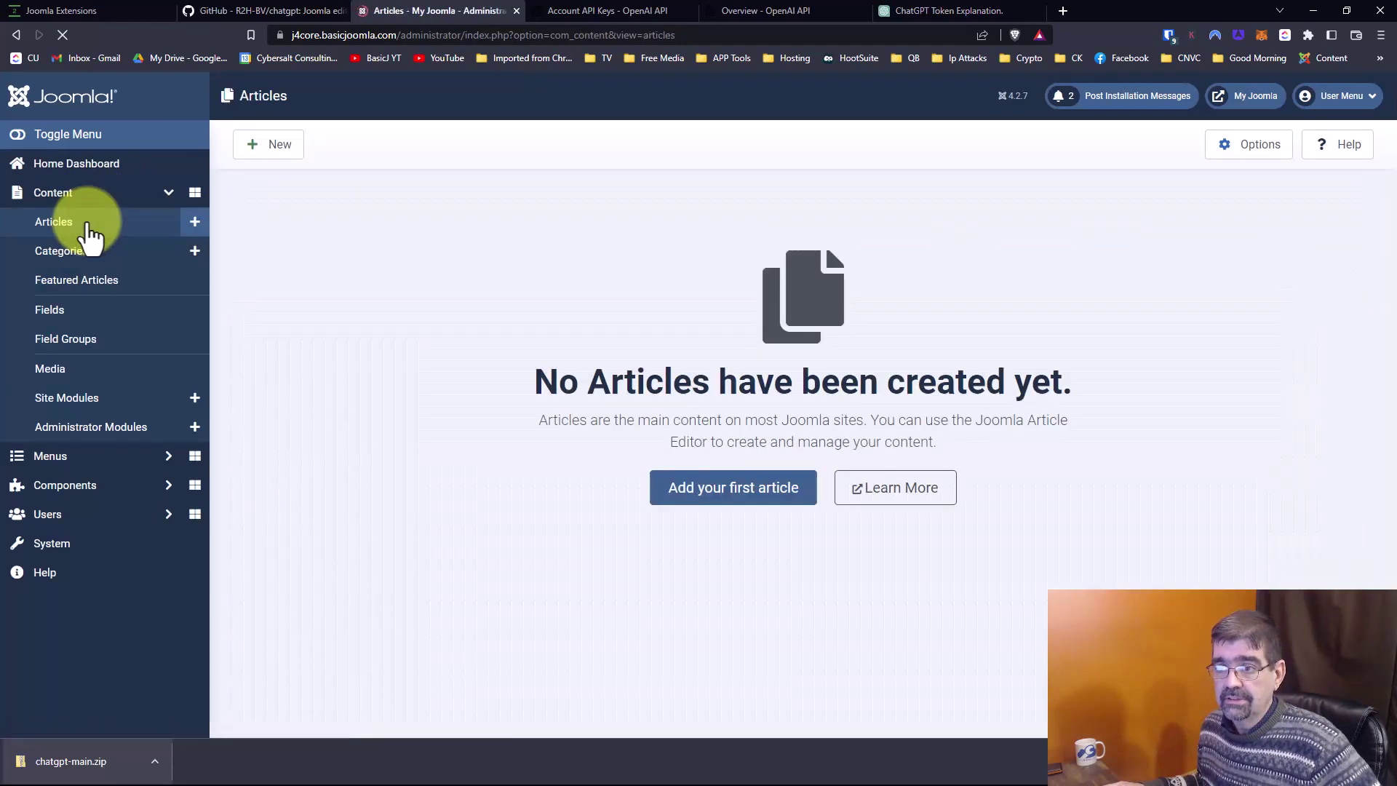
click(702, 496)
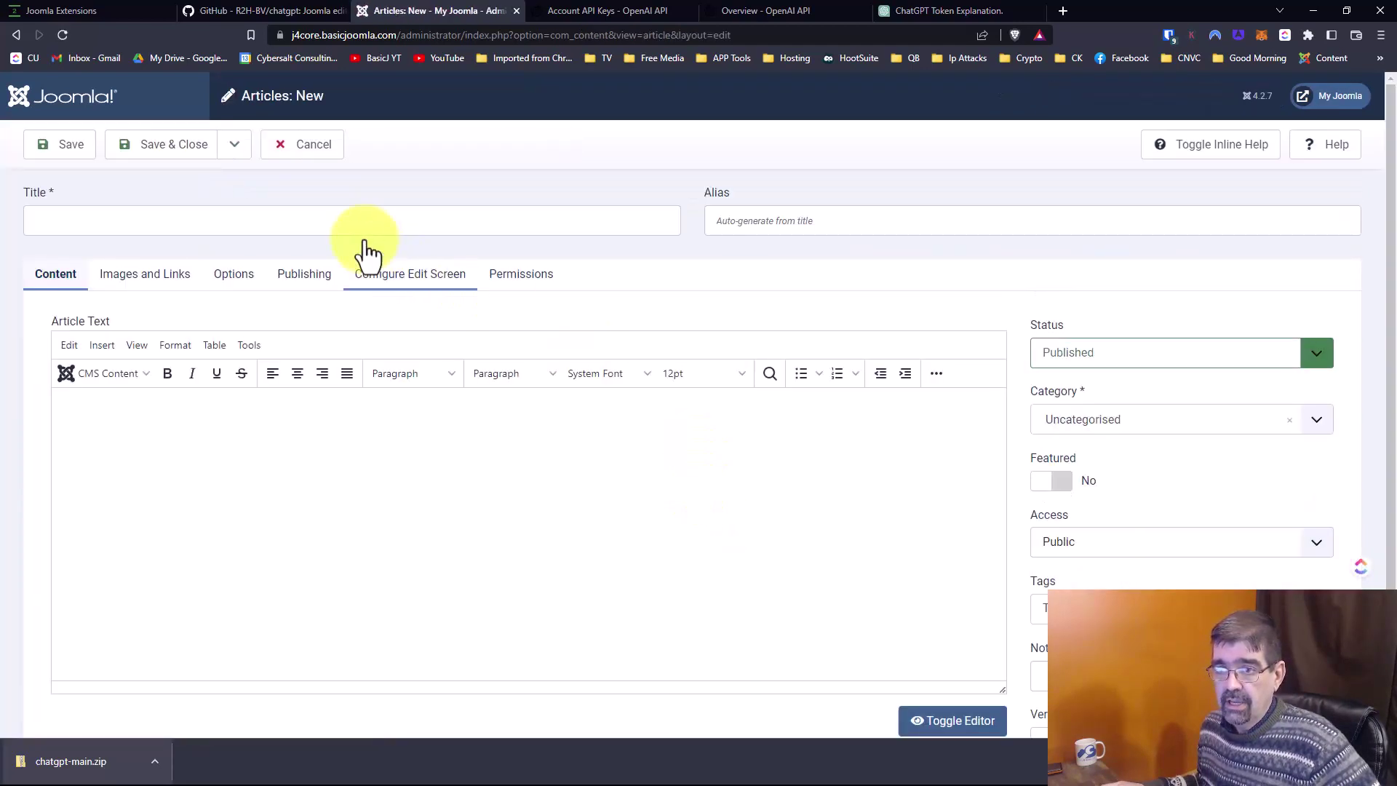
click(352, 221)
text(Article 1)
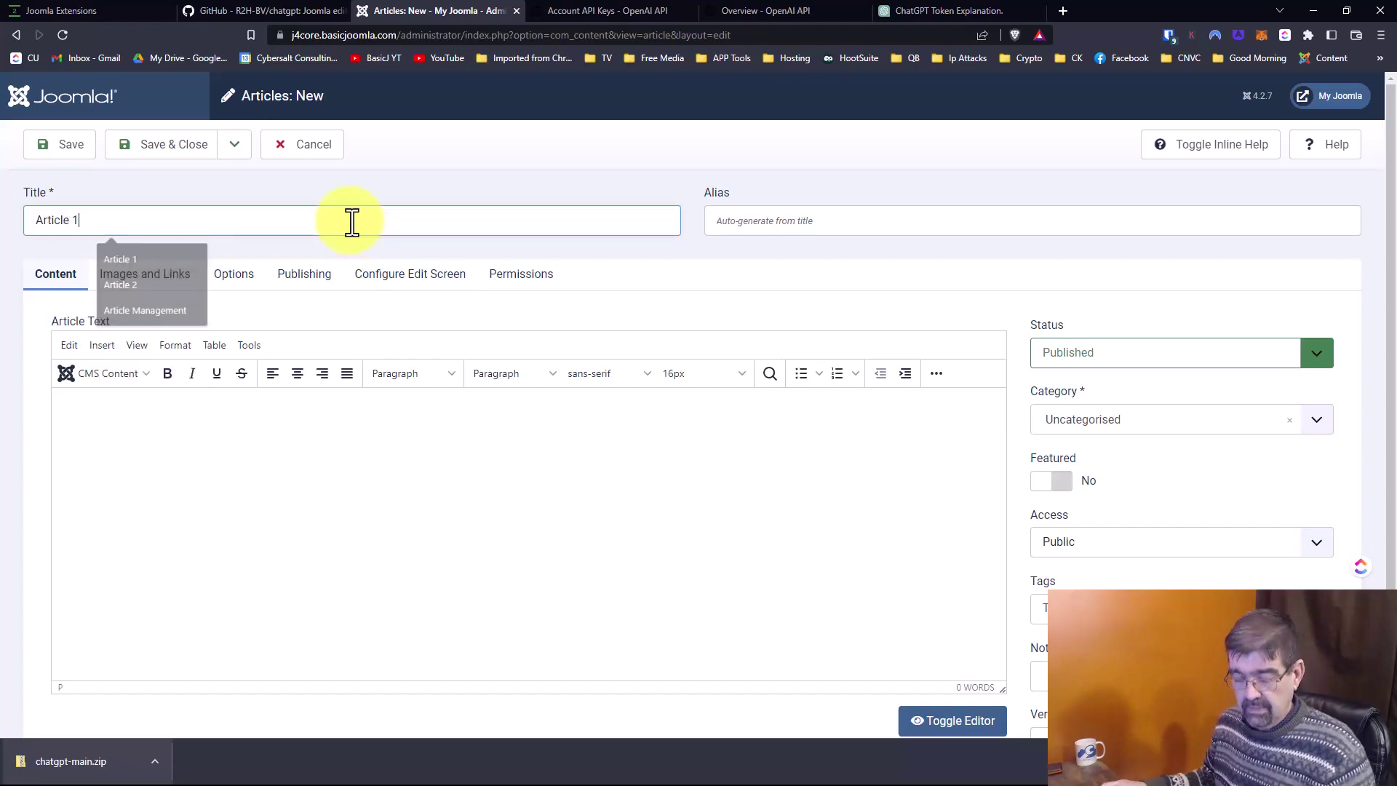
key(Tab)
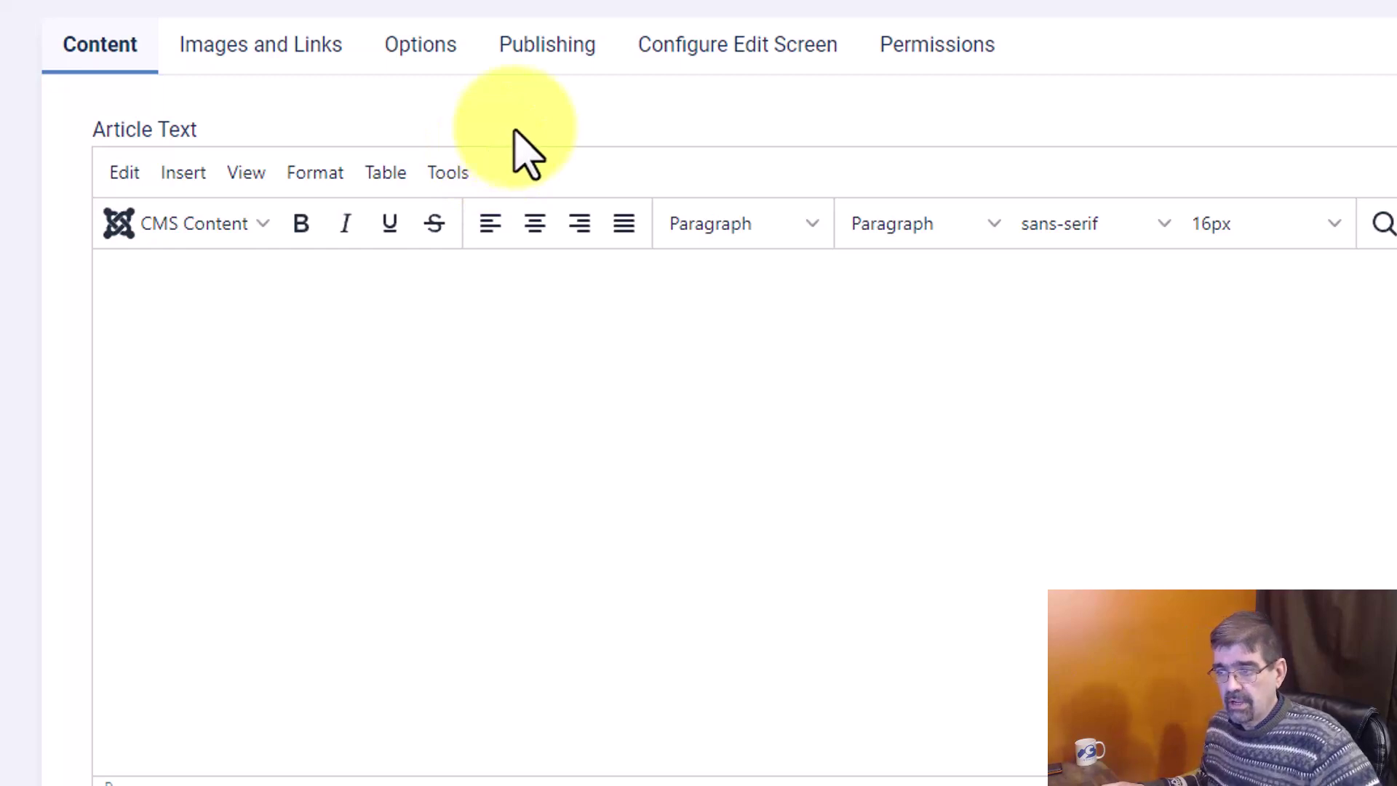
click(211, 227)
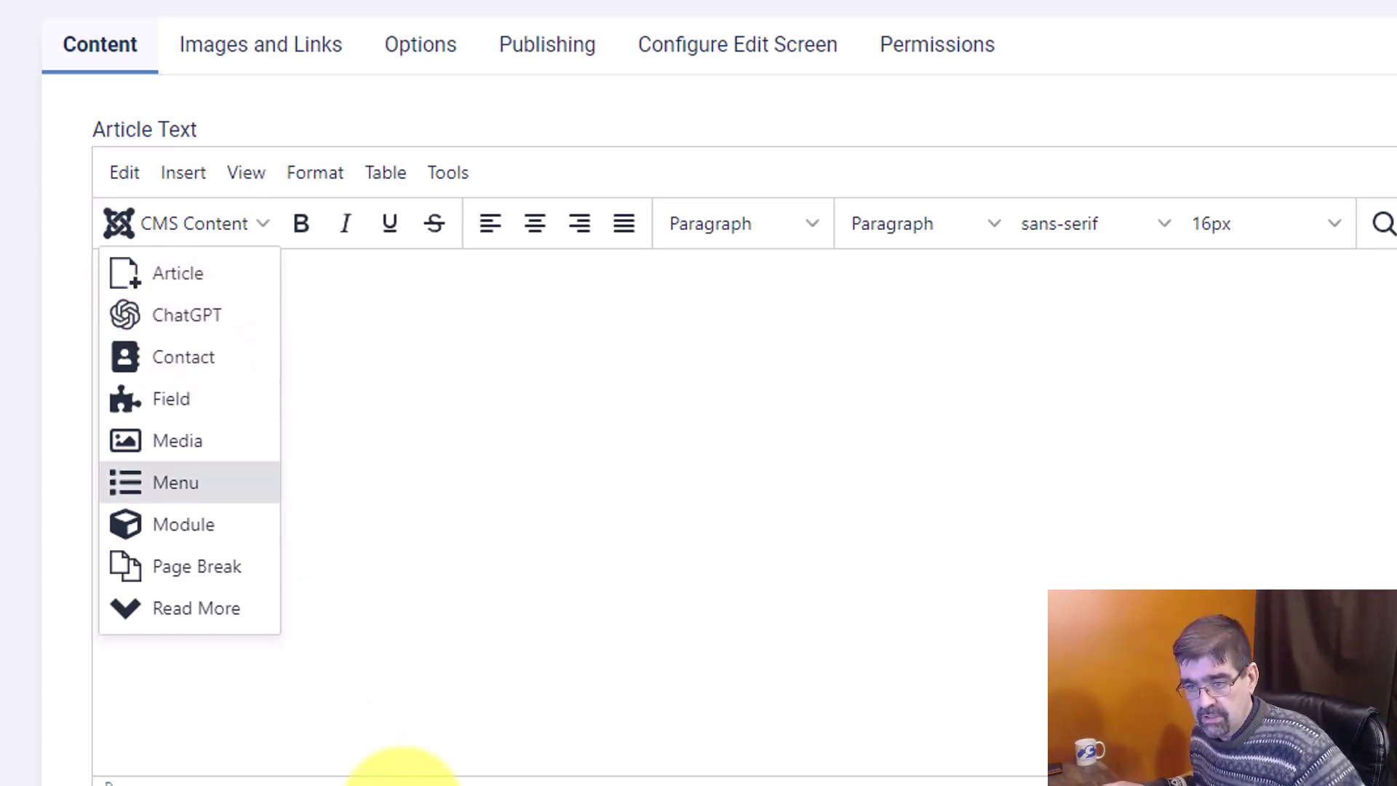
Step: Generate ChatGPT's answer to 'How many shades of blue ar…', insert it into Article 1, and save
click(206, 324)
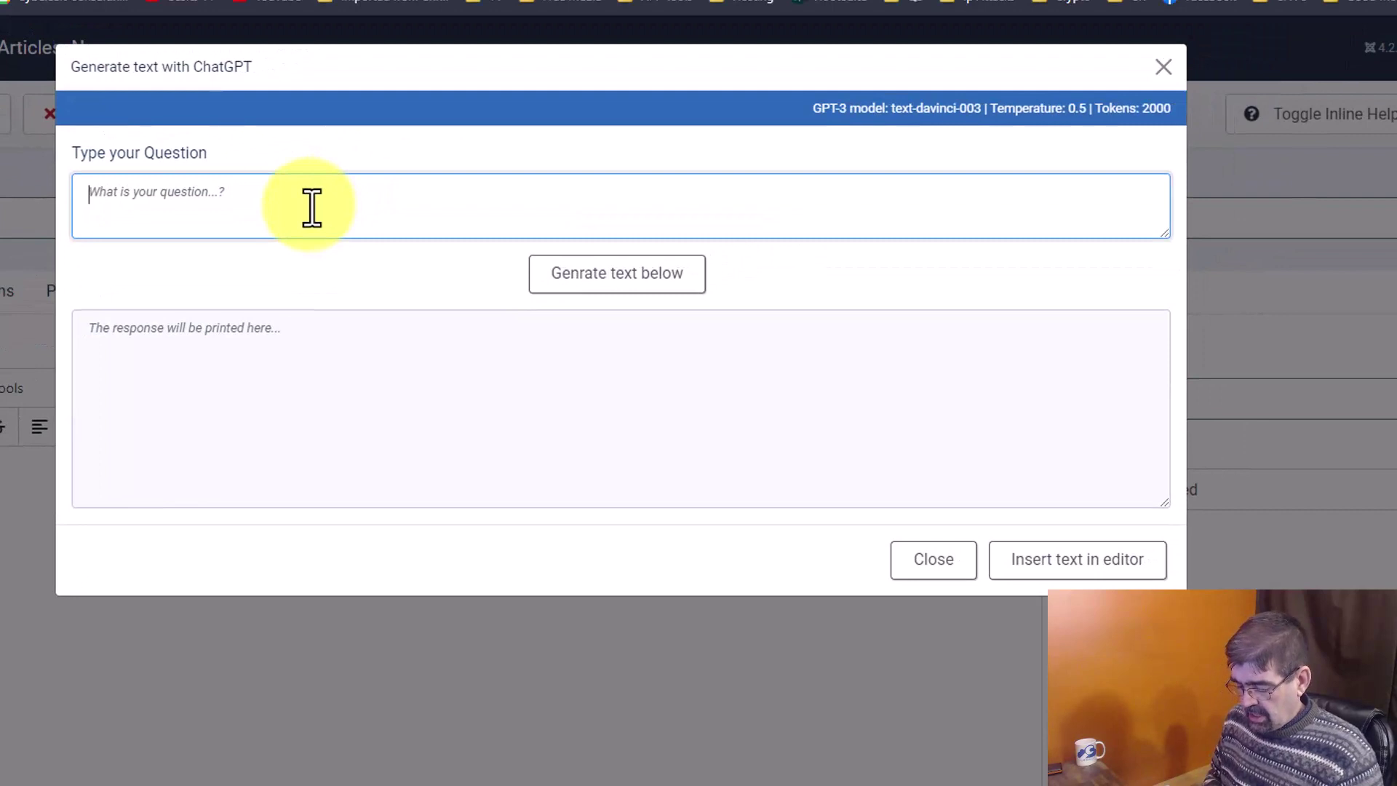
text(How many shades of)
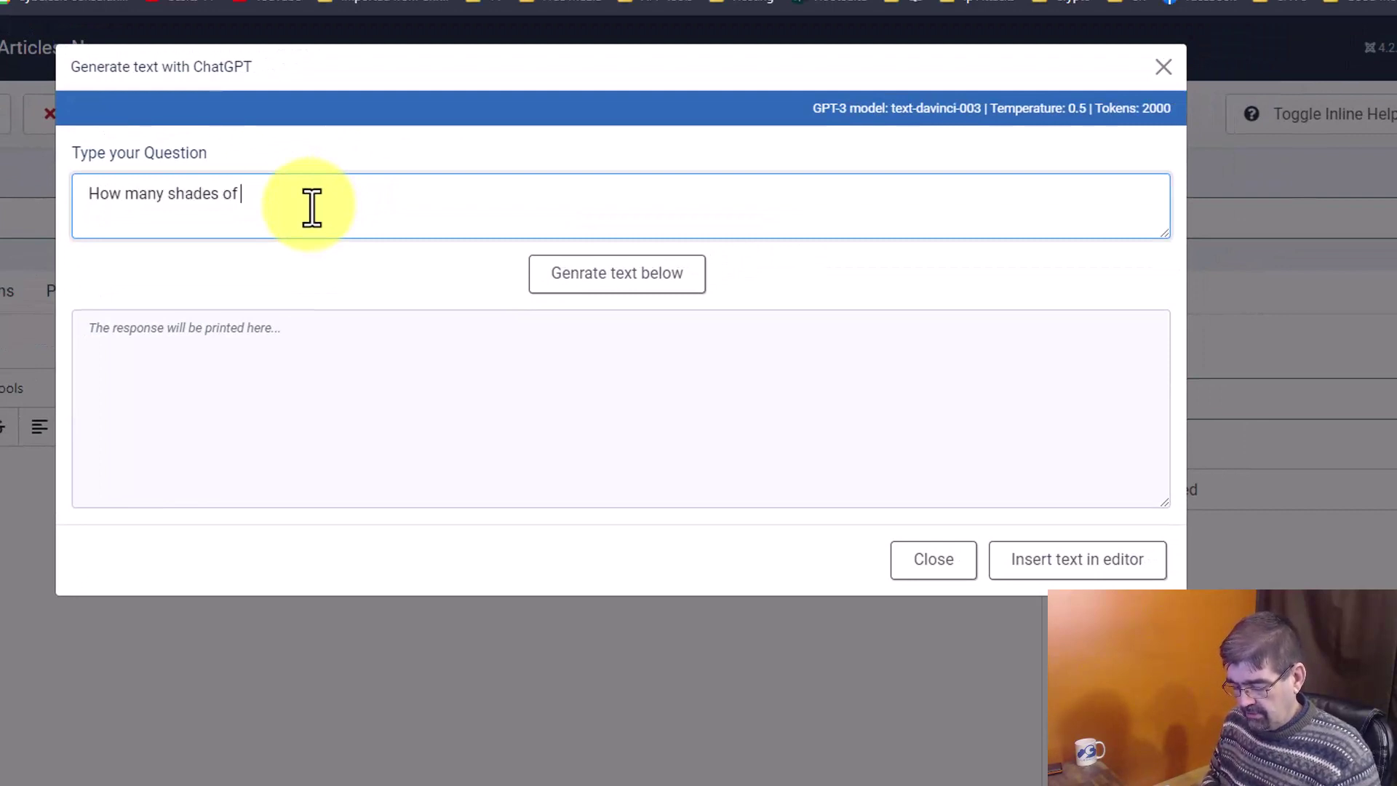
text( blue are there?)
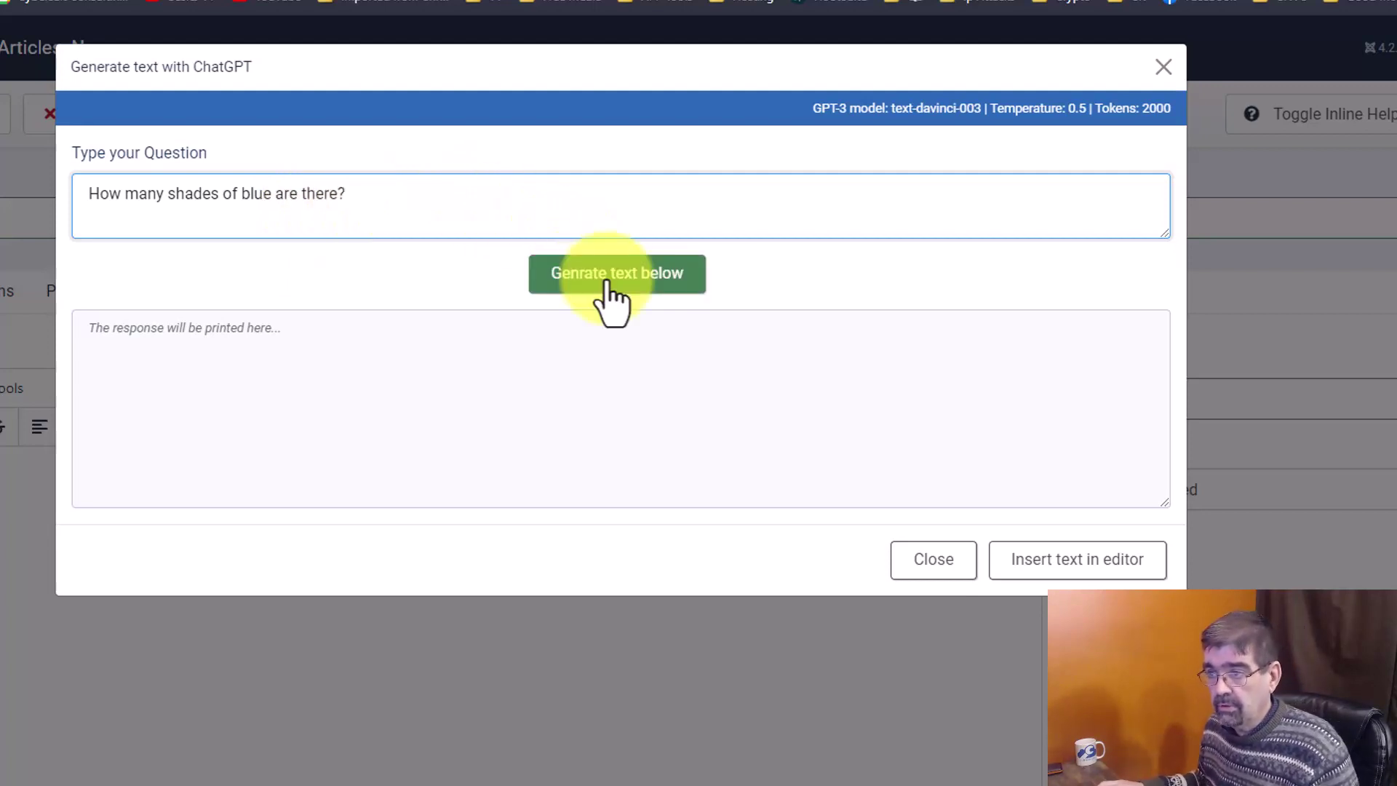
click(608, 283)
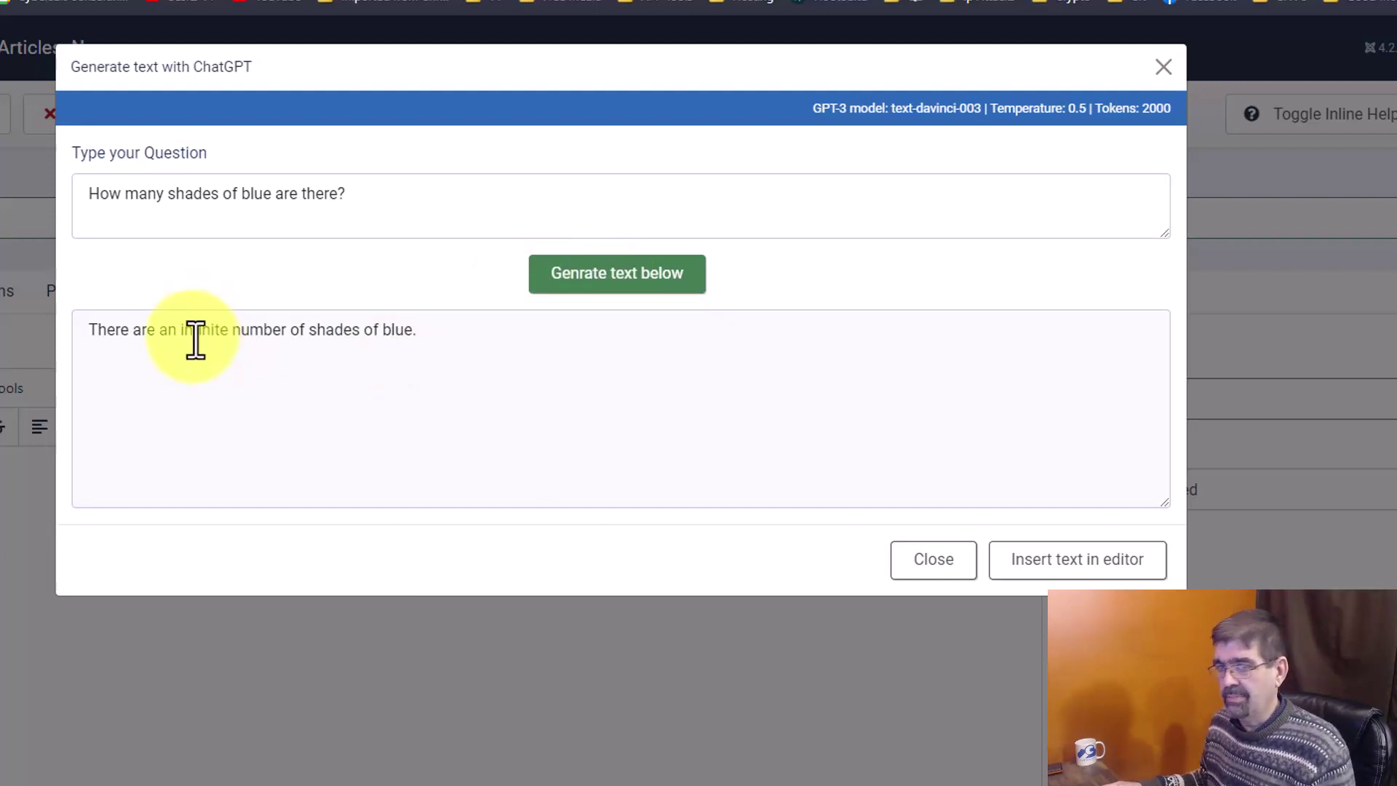
click(1082, 573)
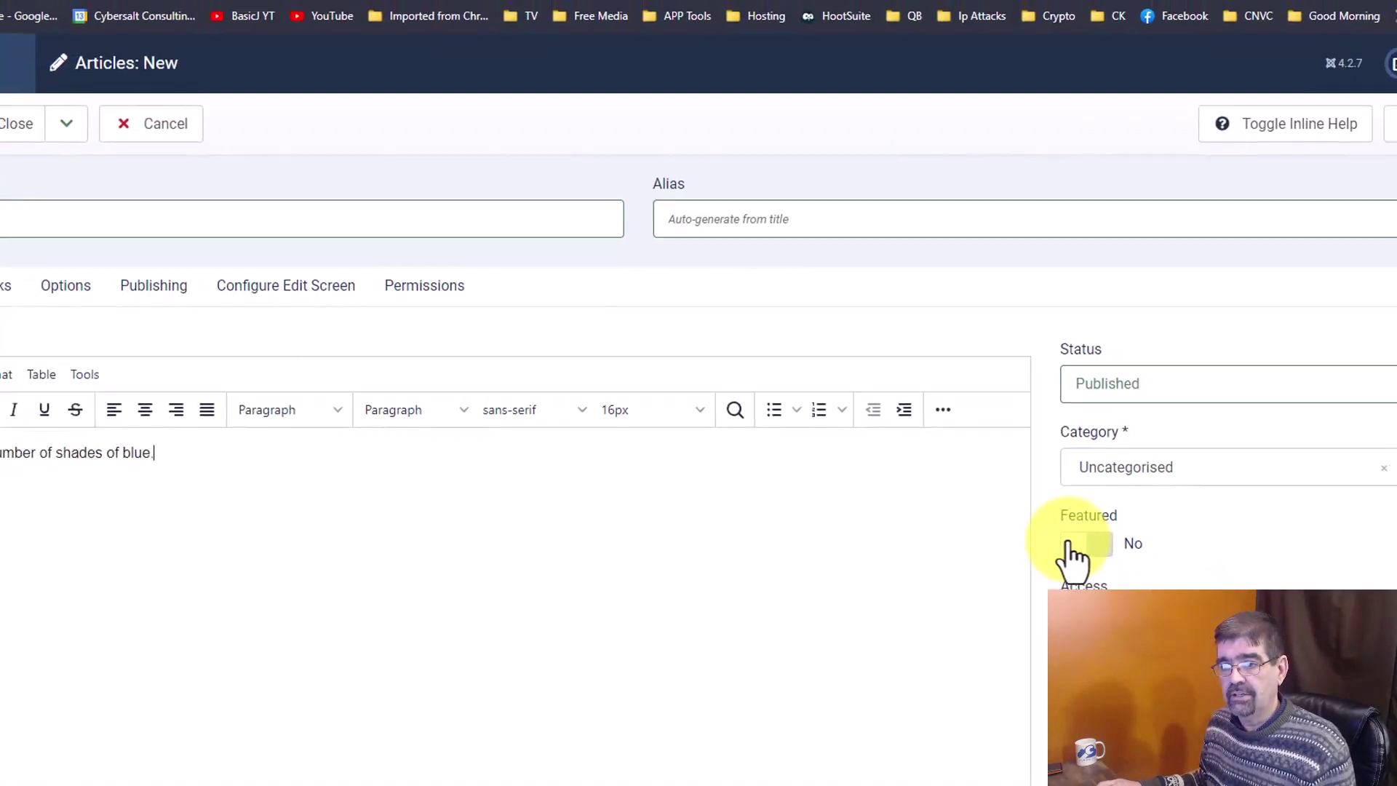
click(60, 149)
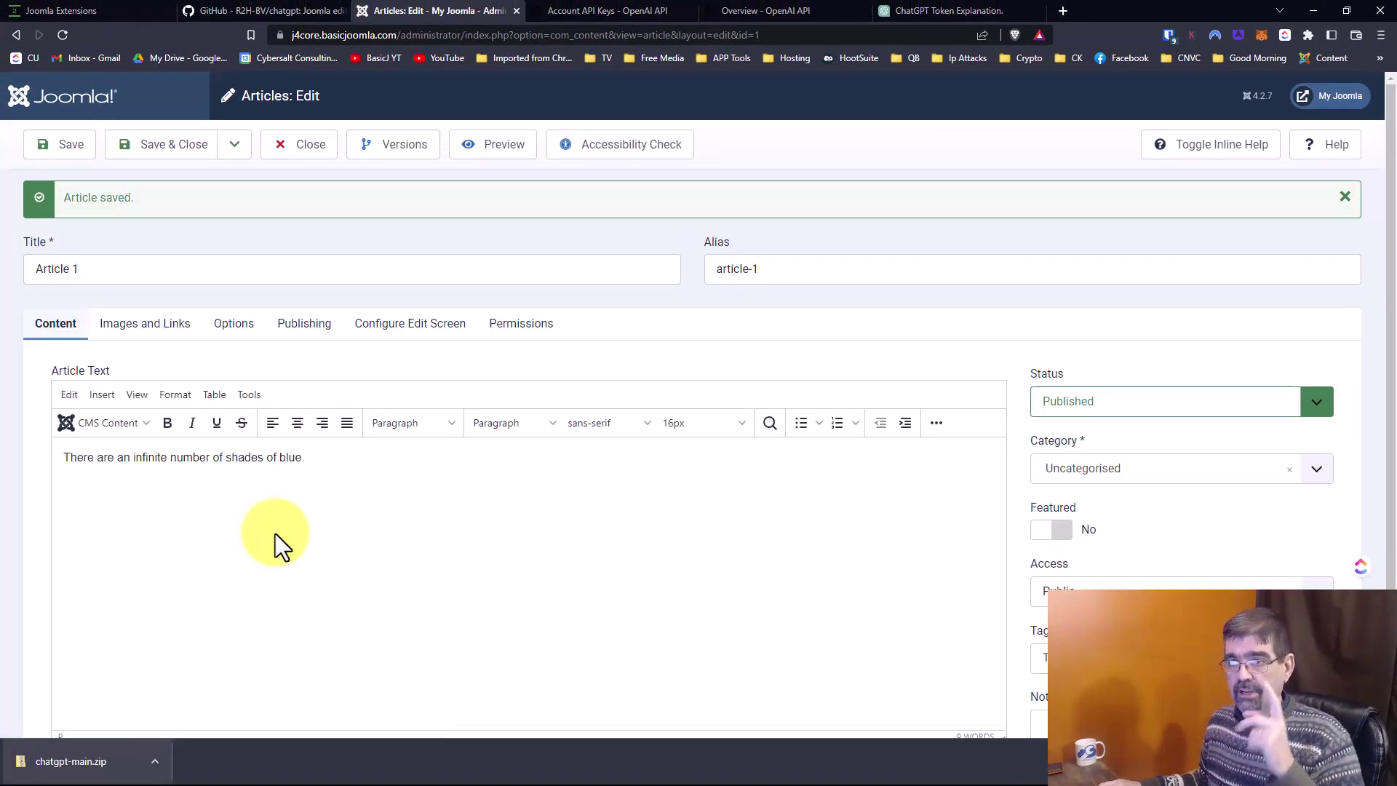
Step: Close the article and search the Install from Web catalogue for 'sourcerer'
click(312, 165)
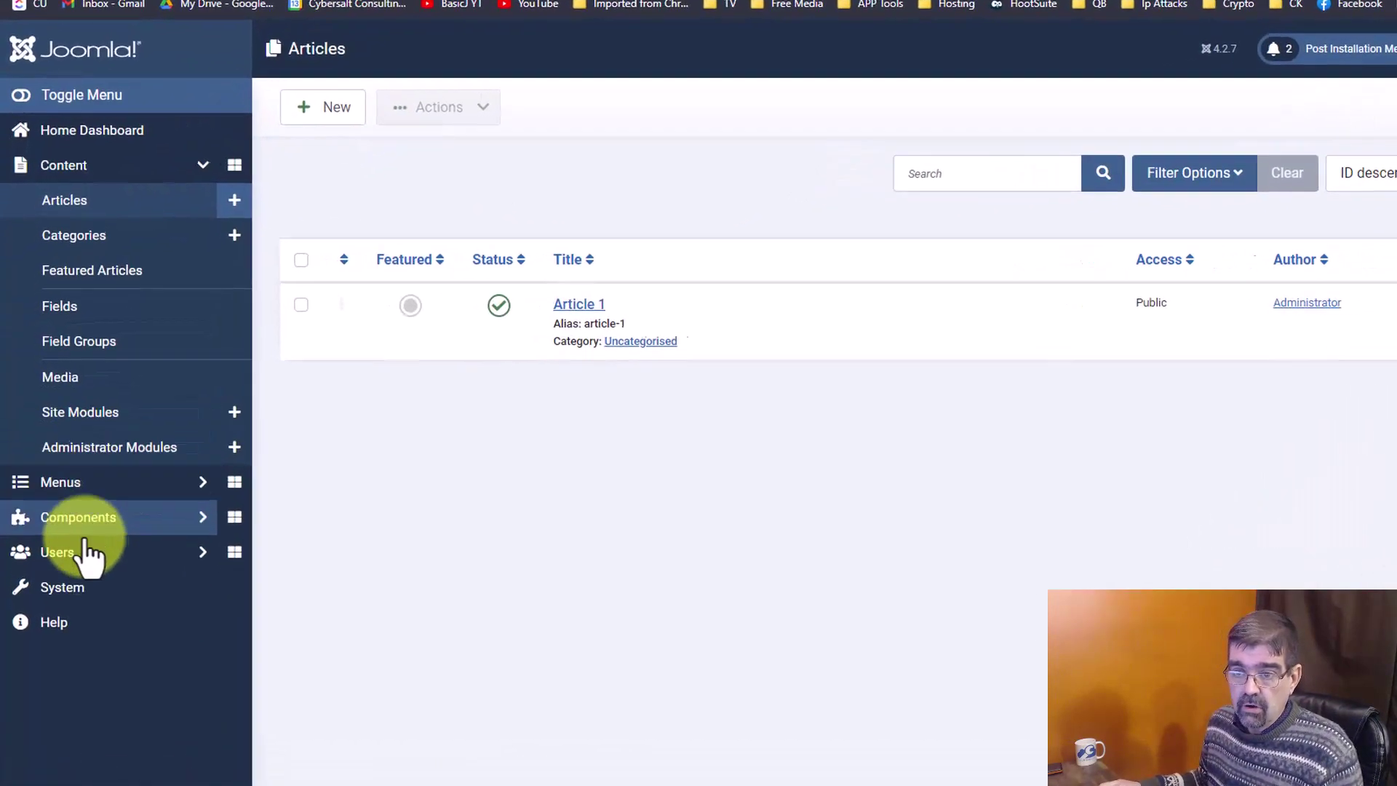
click(73, 617)
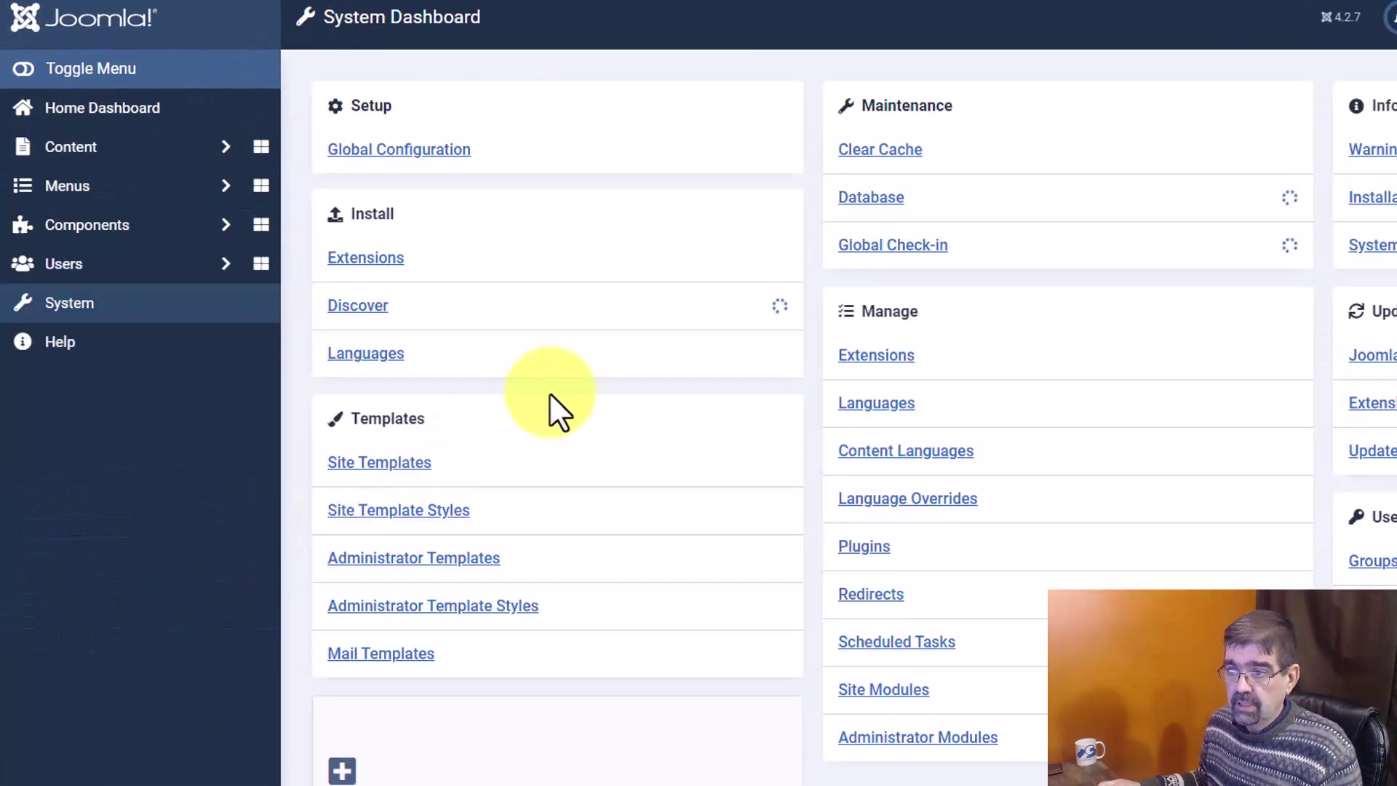
click(352, 262)
click(902, 154)
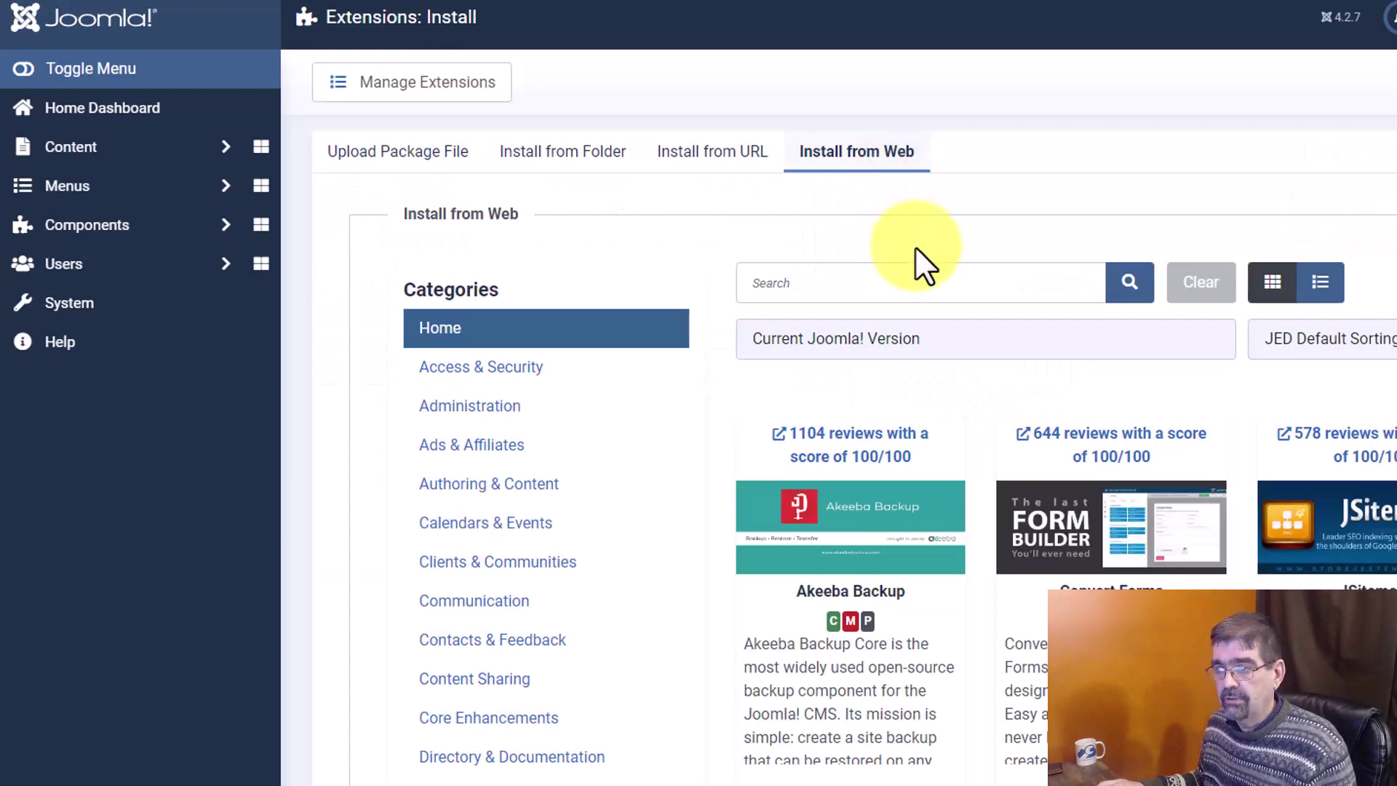
click(904, 270)
text(sour)
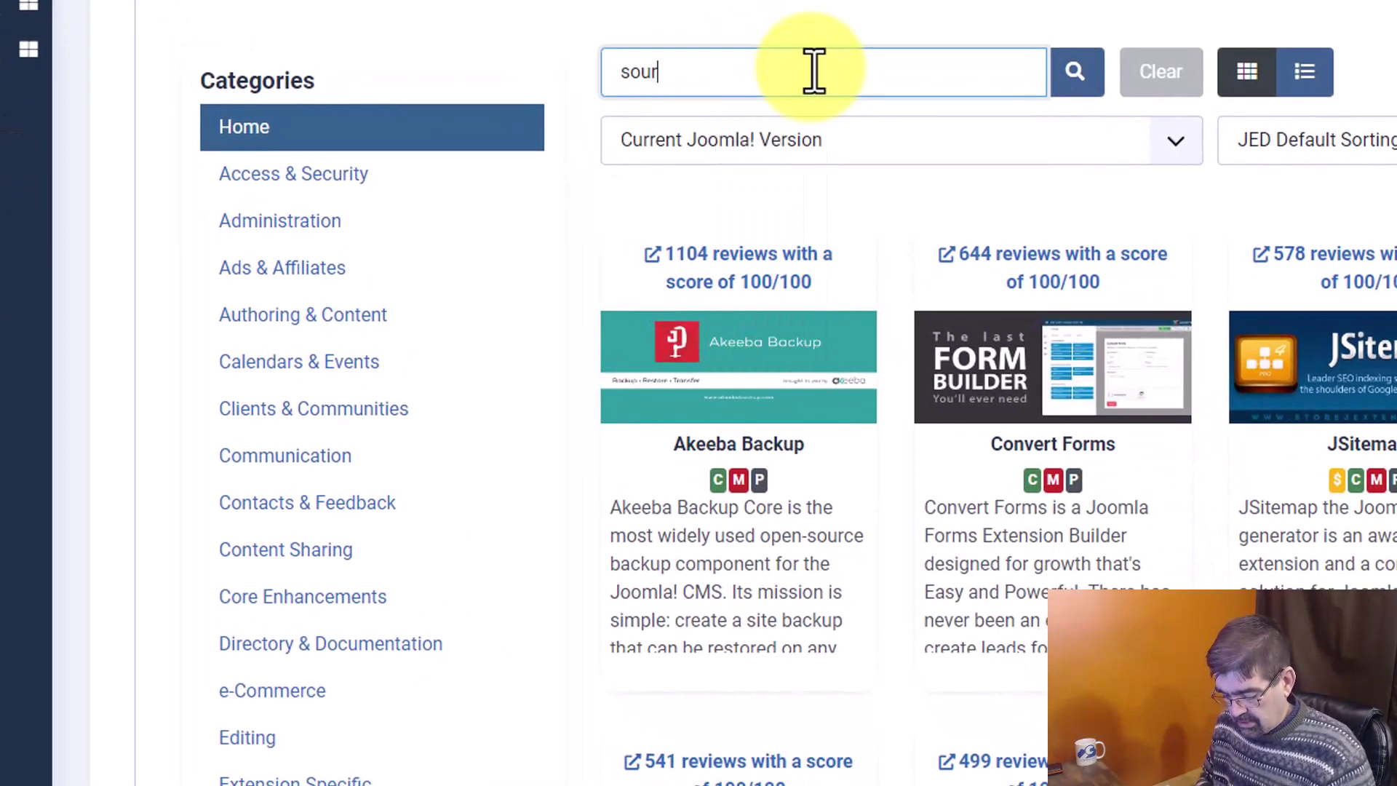
text(cers)
key(BackSpace)
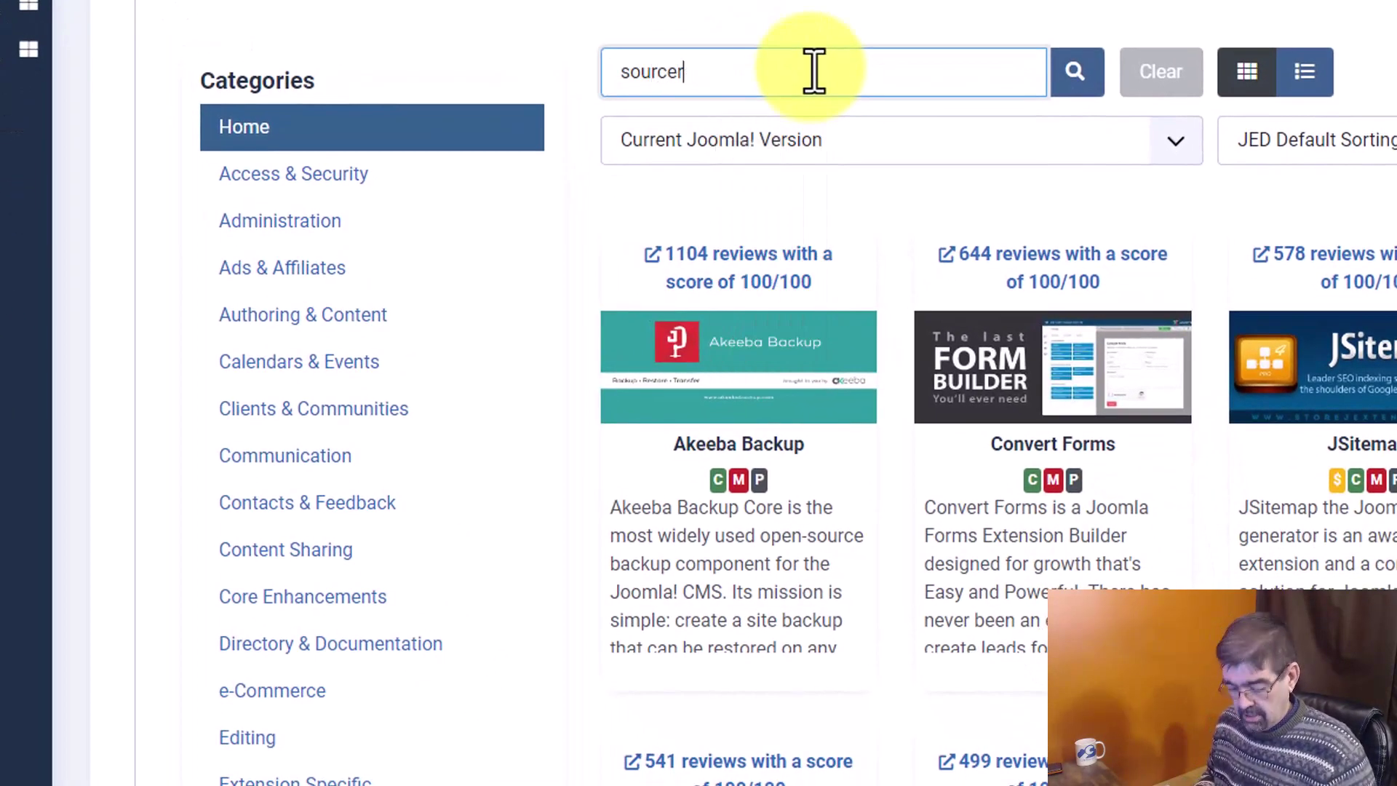
click(1076, 86)
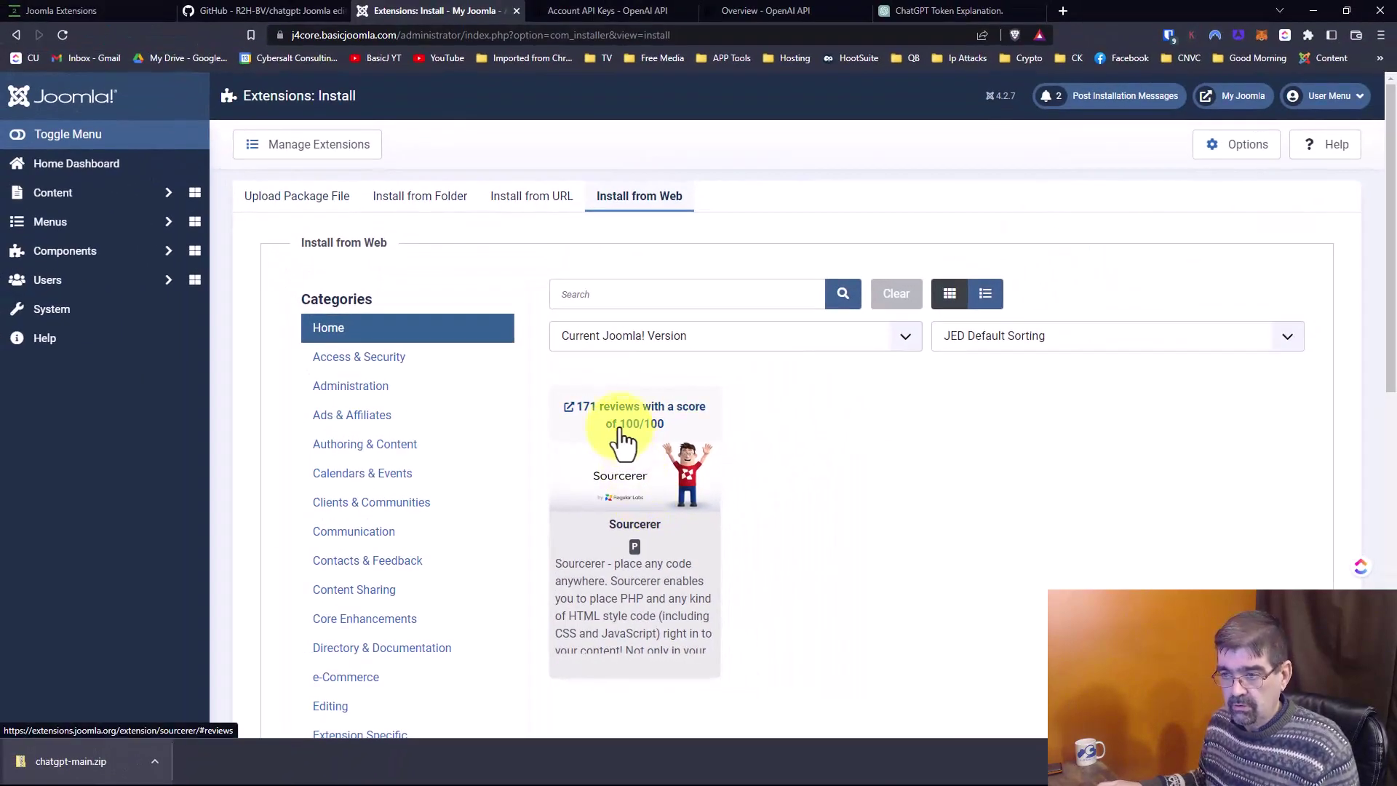
Step: Install Sourcerer v9.4.0 with the Regular Labs Library from the Install from Web catalogue
click(622, 437)
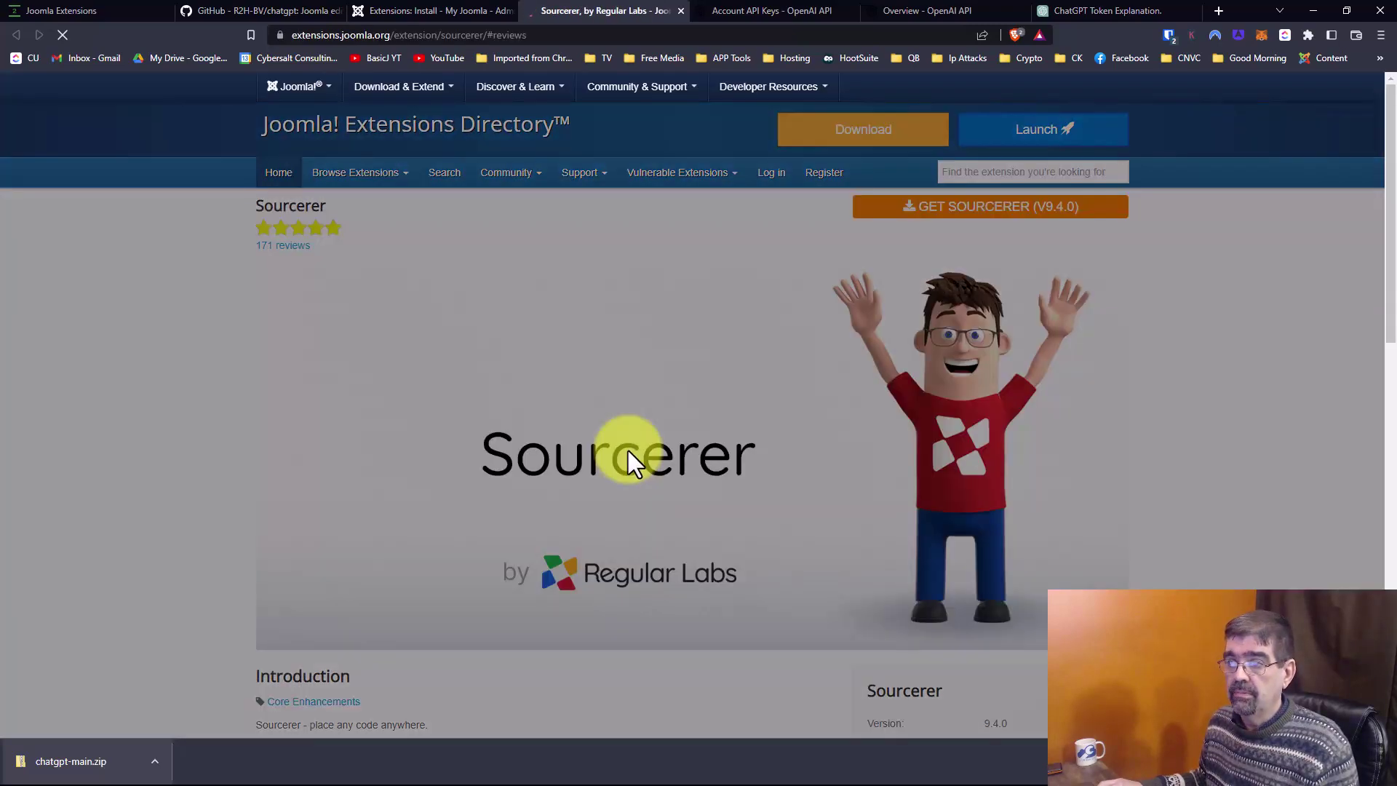
click(436, 11)
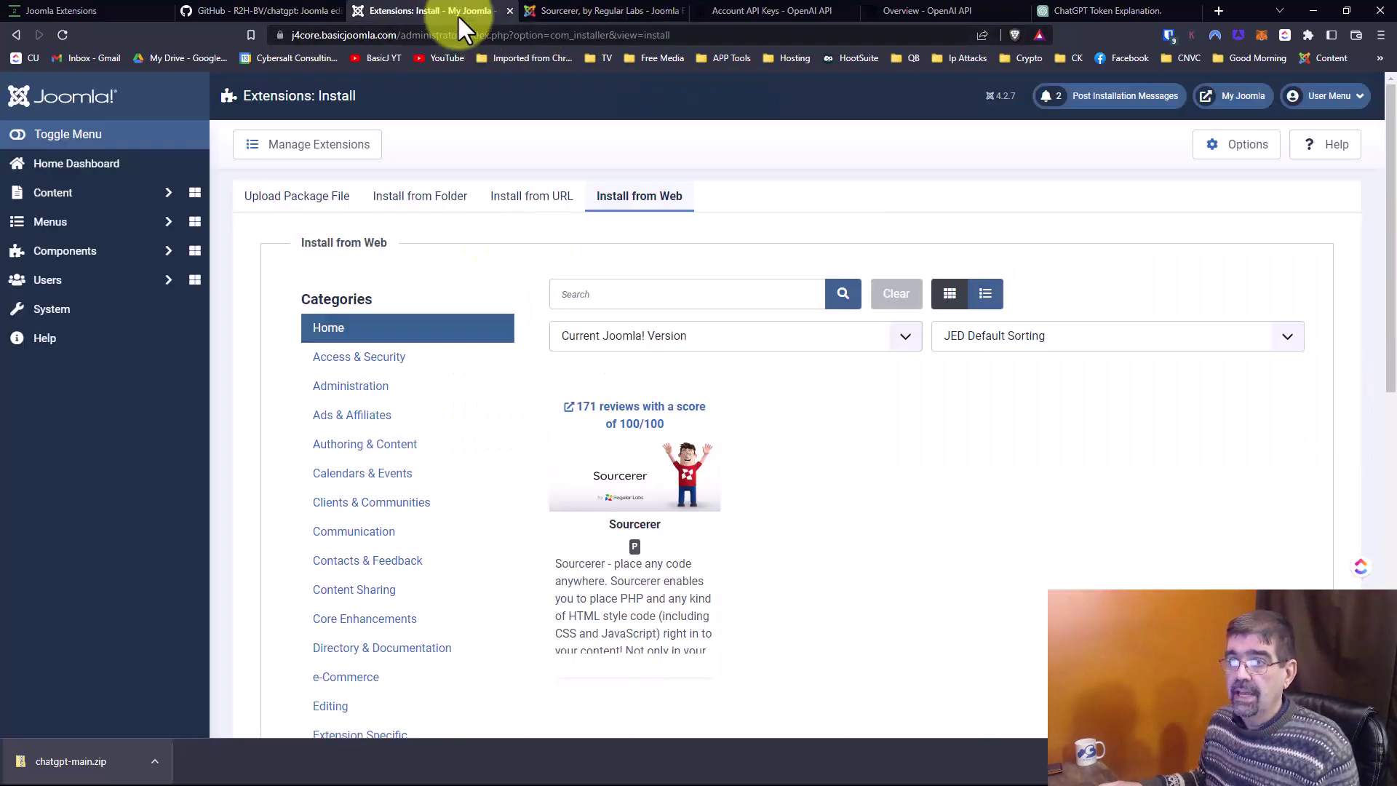
click(645, 575)
click(619, 485)
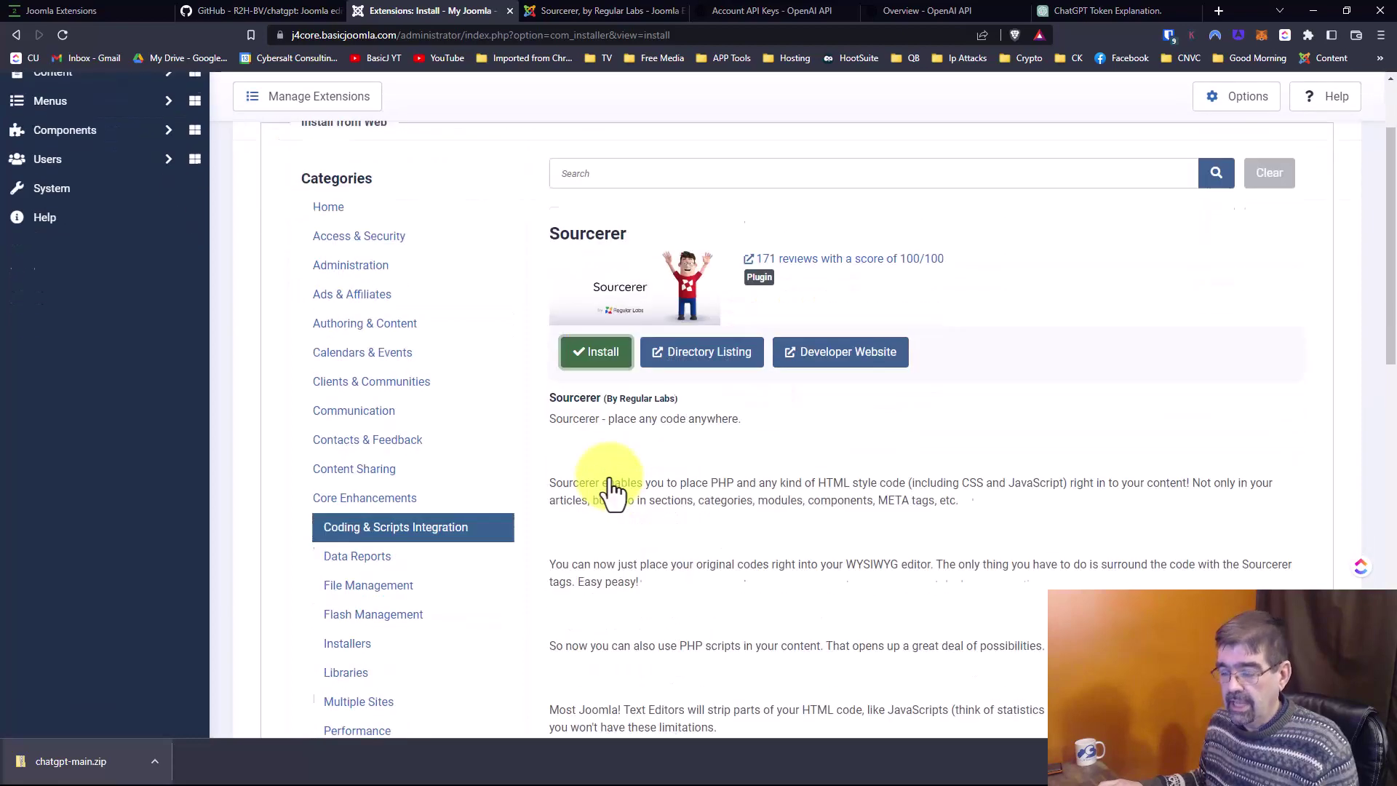
click(329, 618)
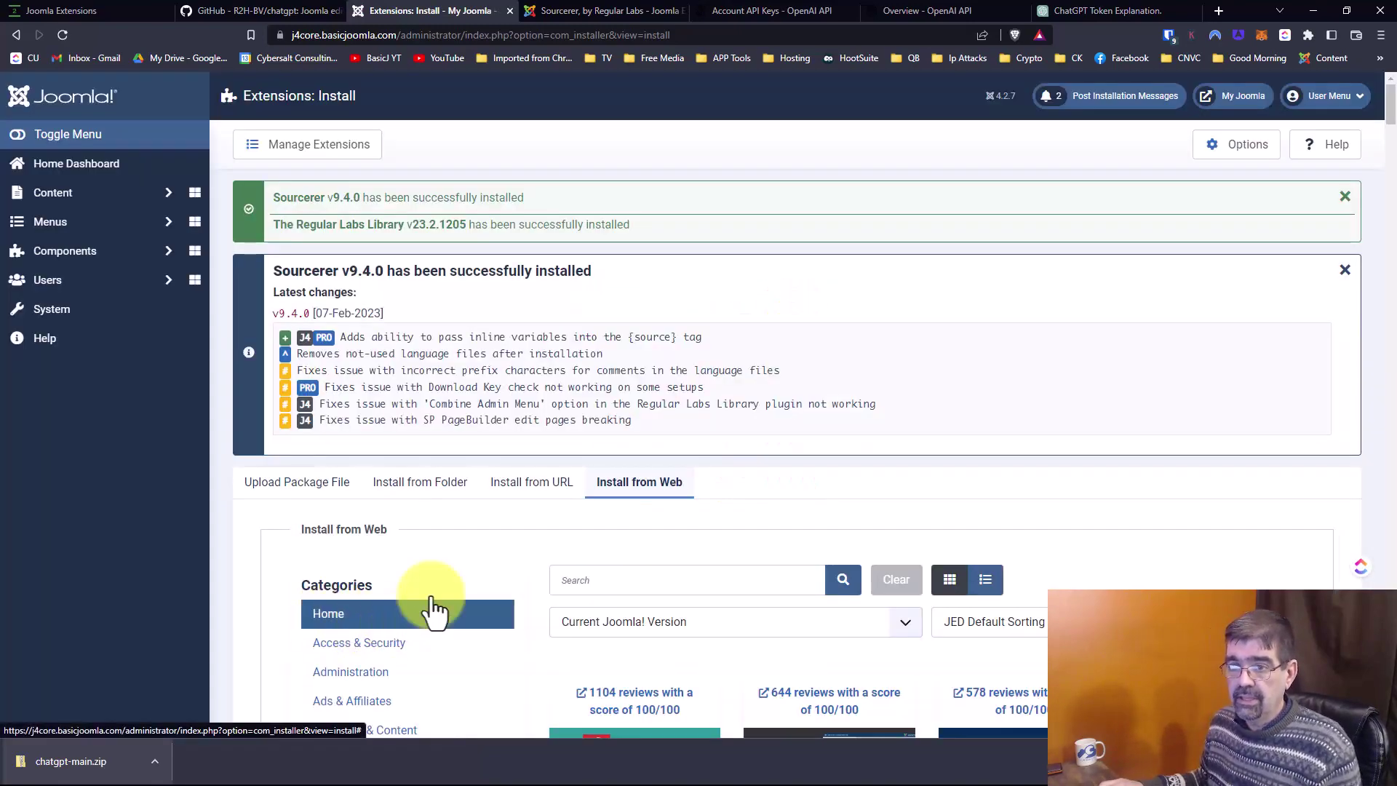
Step: Reopen Article 1 and start a new paragraph after the shades-of-blue sentence
click(89, 201)
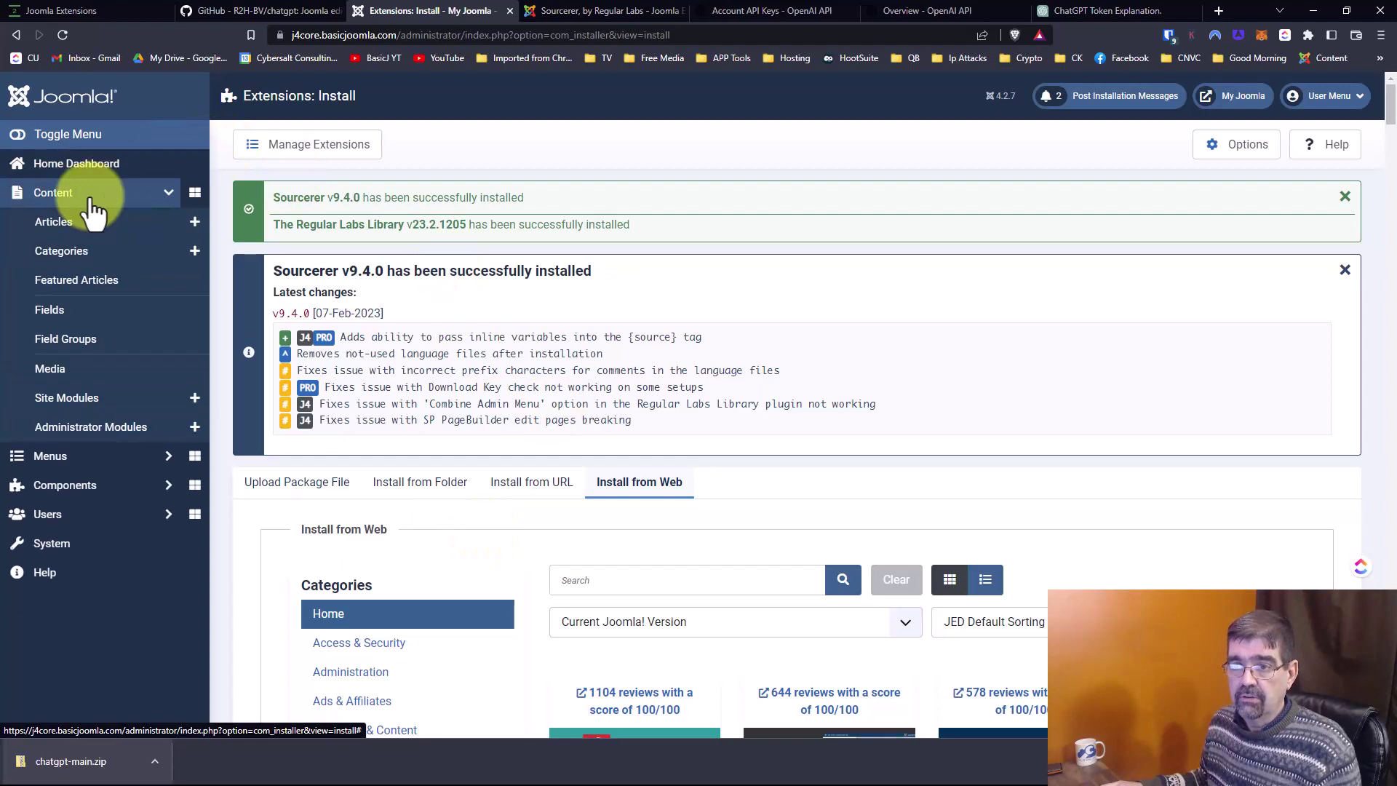
click(91, 229)
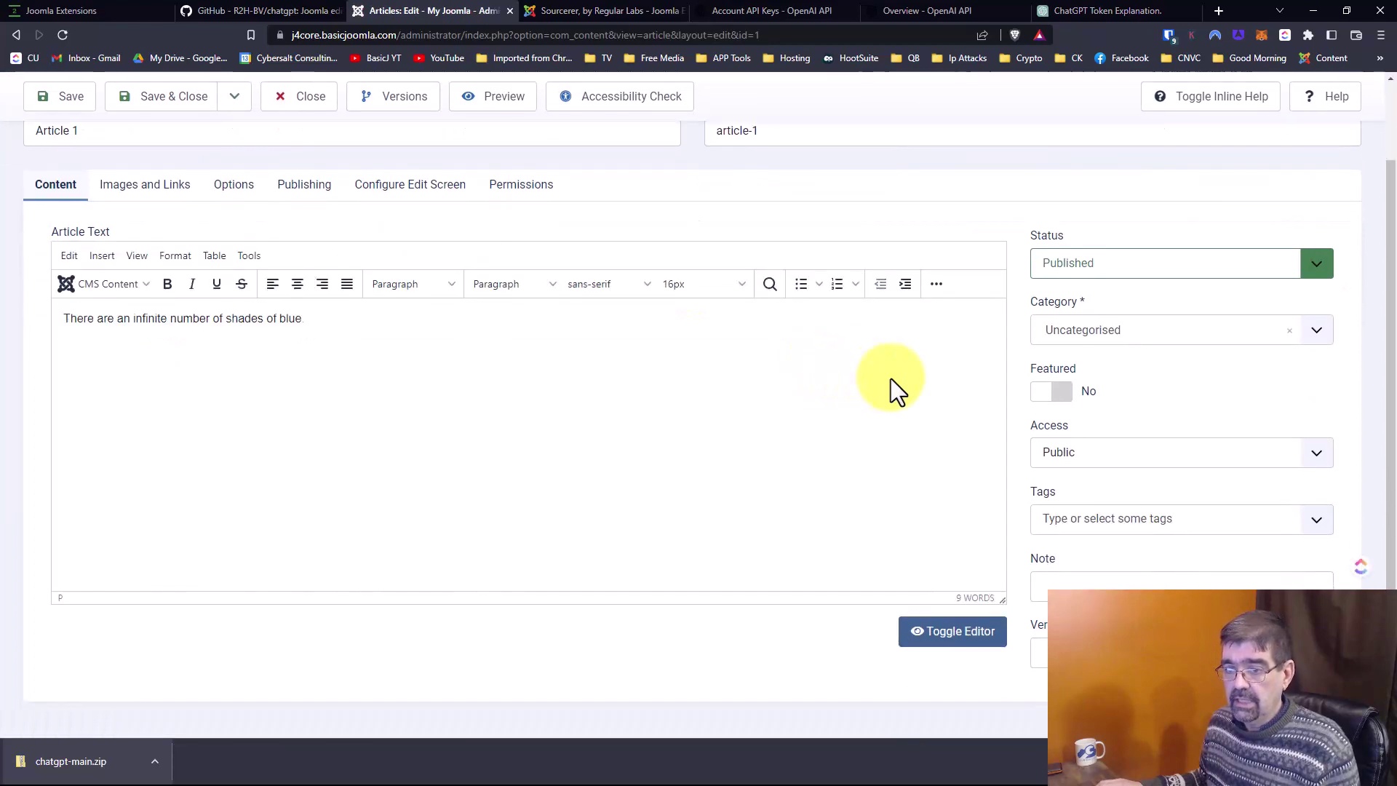
click(282, 139)
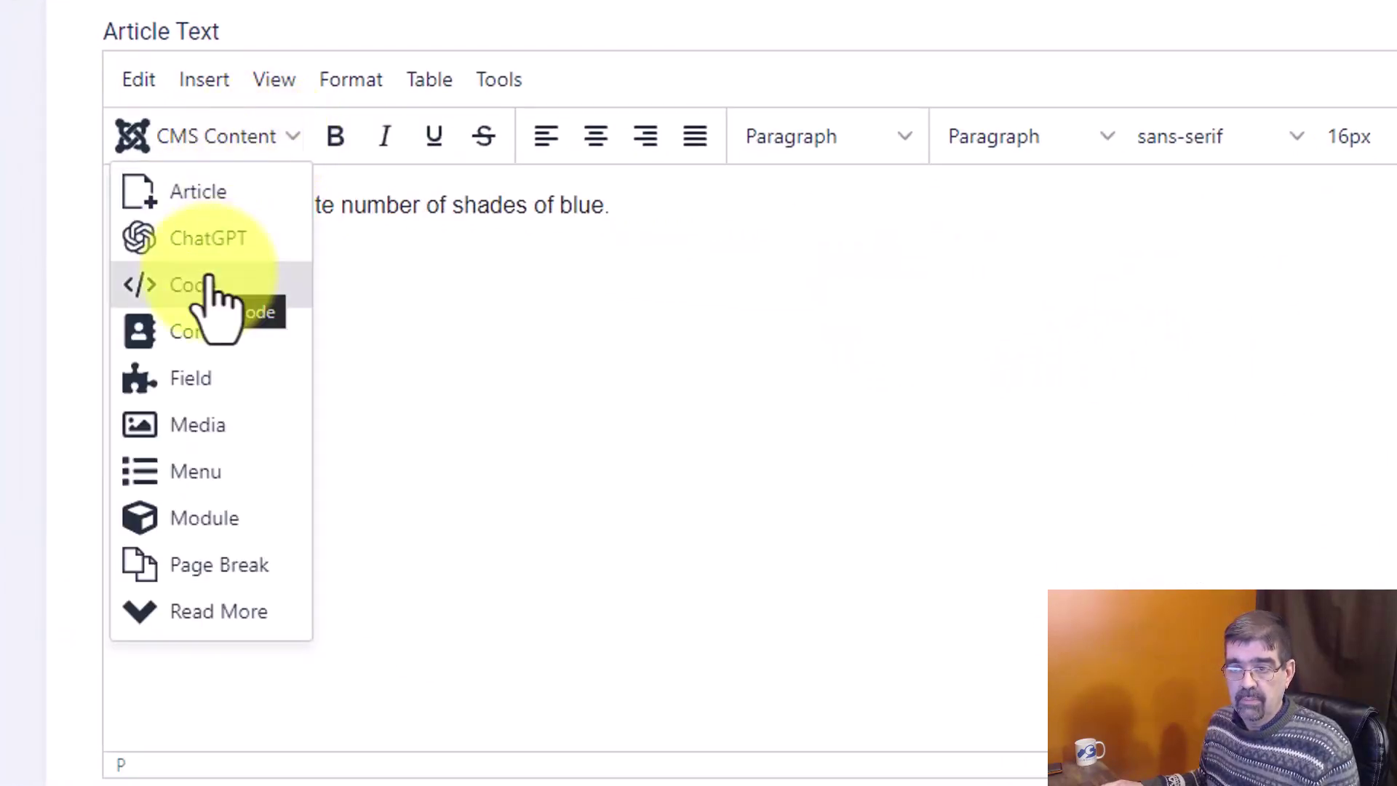
click(739, 198)
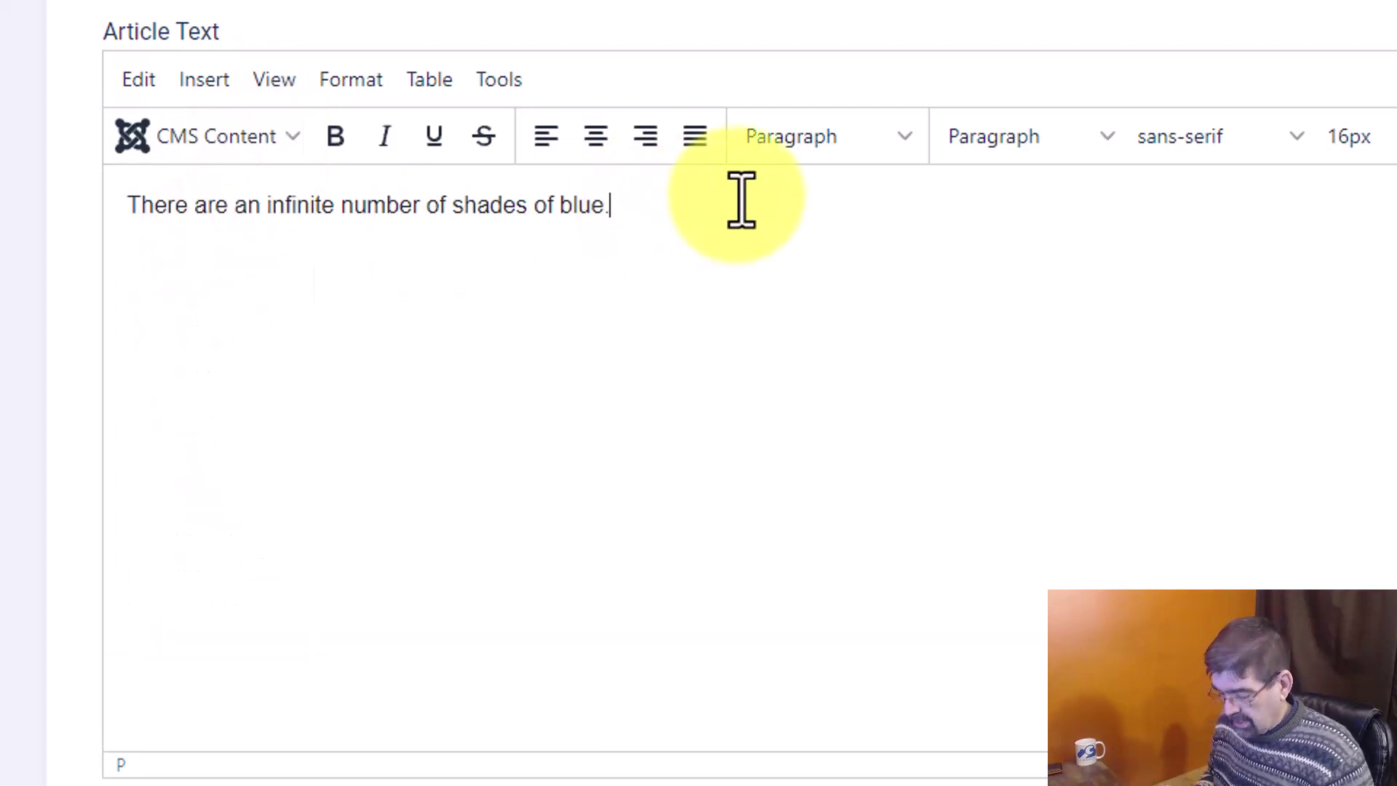
key(Return)
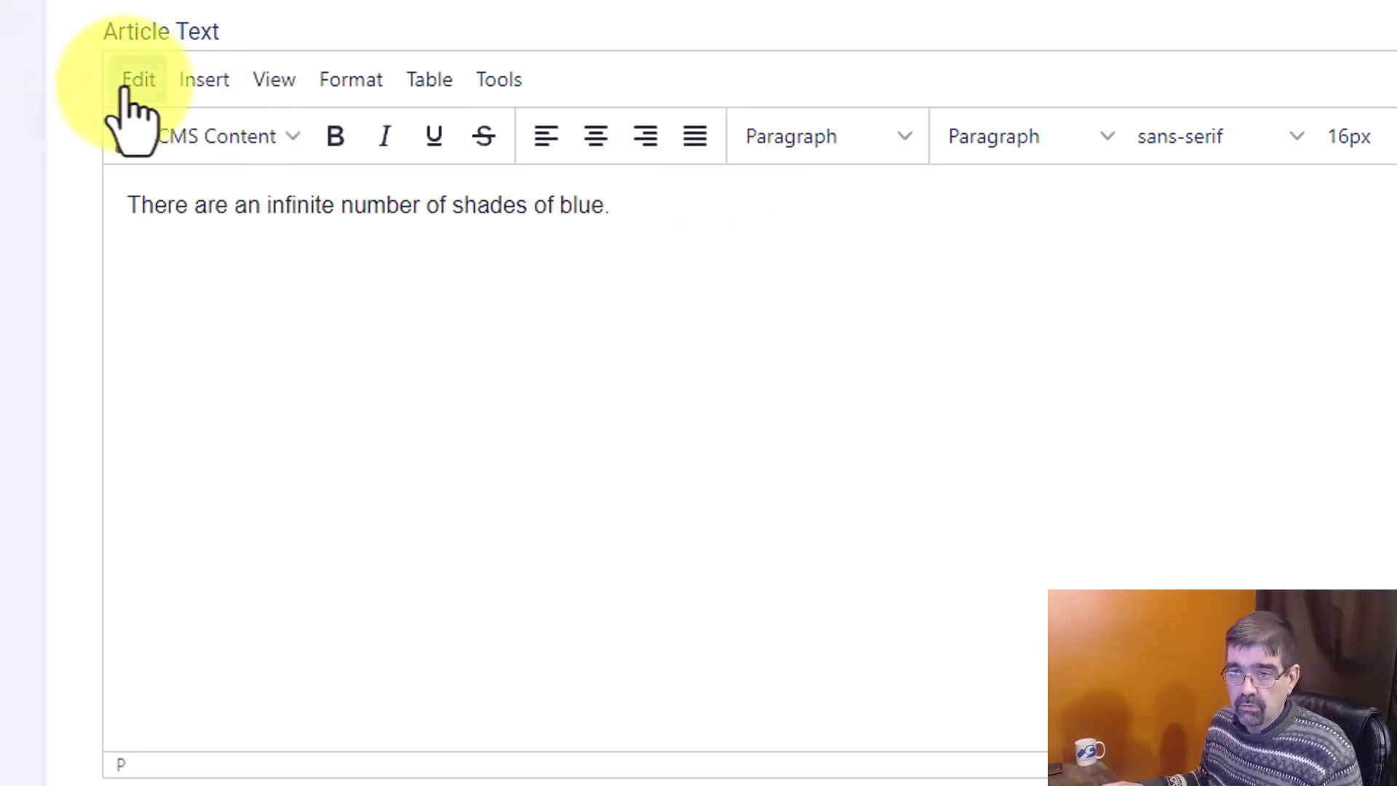
Step: Insert a CMS Content Code block and delete its 'holder' placeholder, leaving empty {source}{/source} tags
click(181, 138)
click(198, 286)
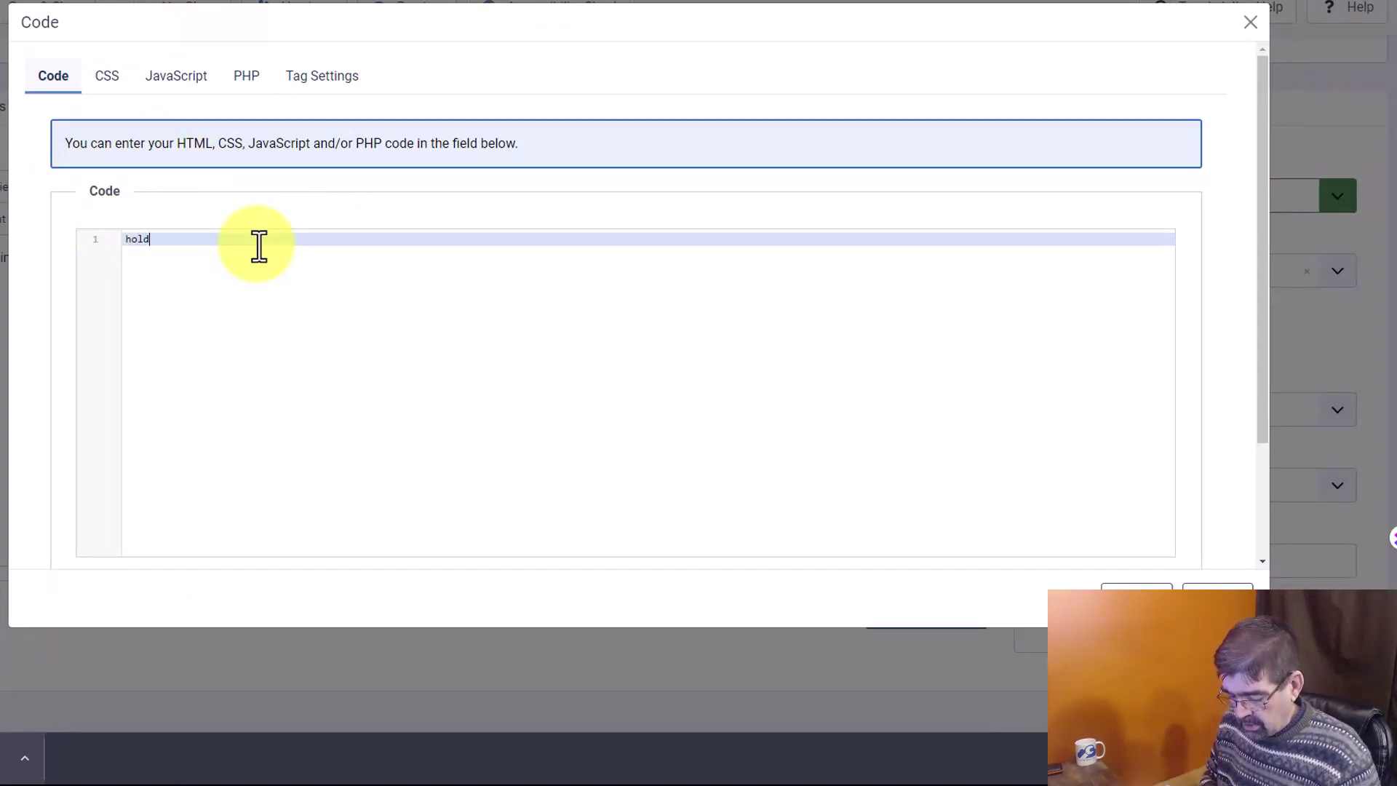
text(er)
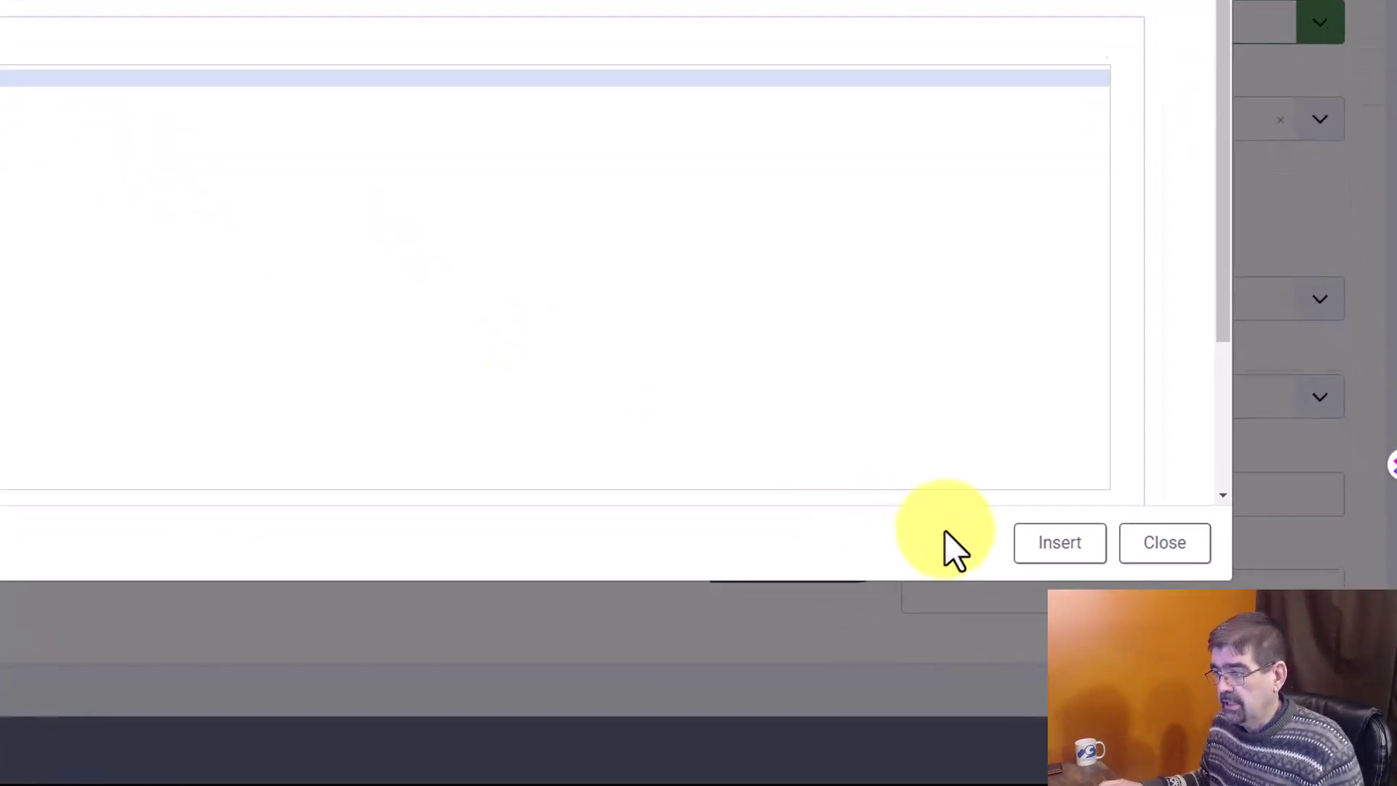
click(1047, 546)
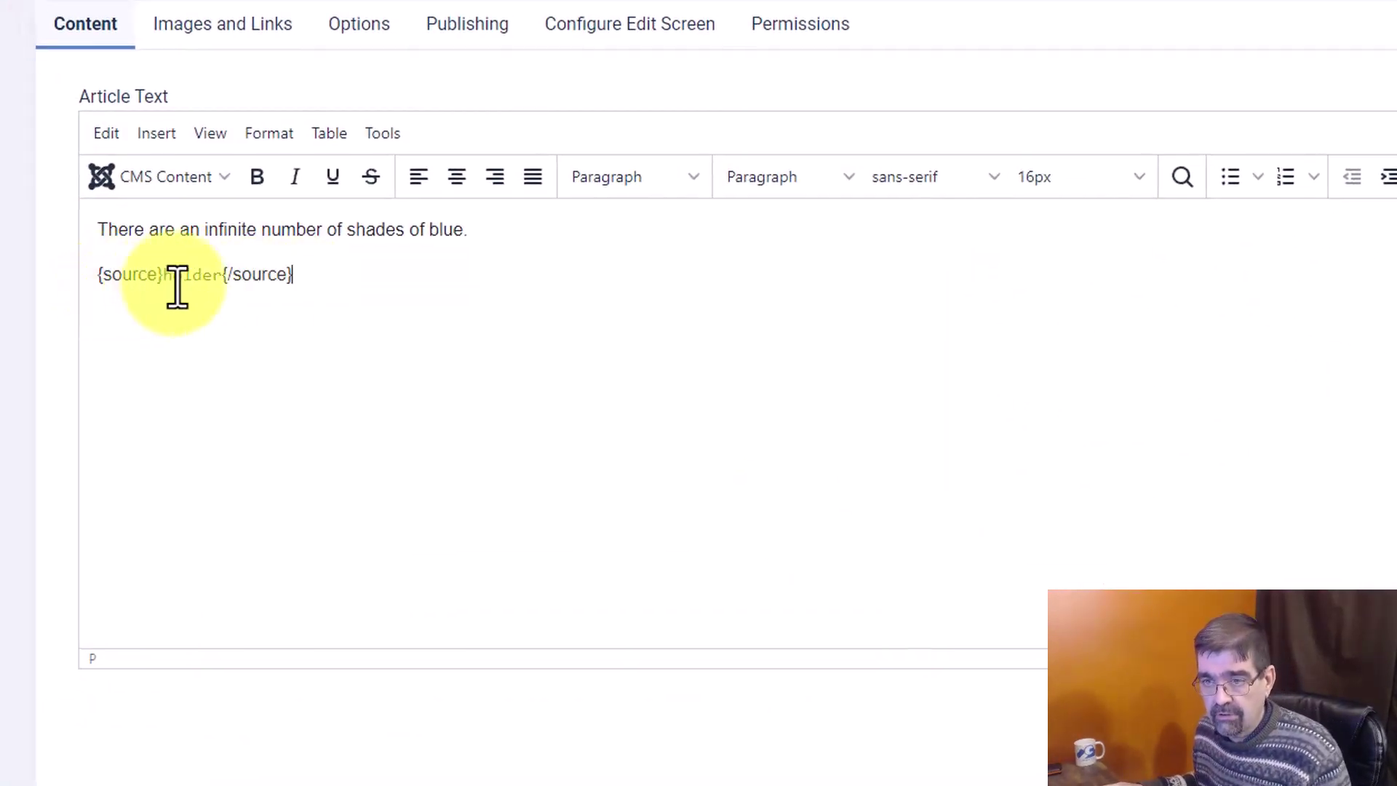
double_click(169, 281)
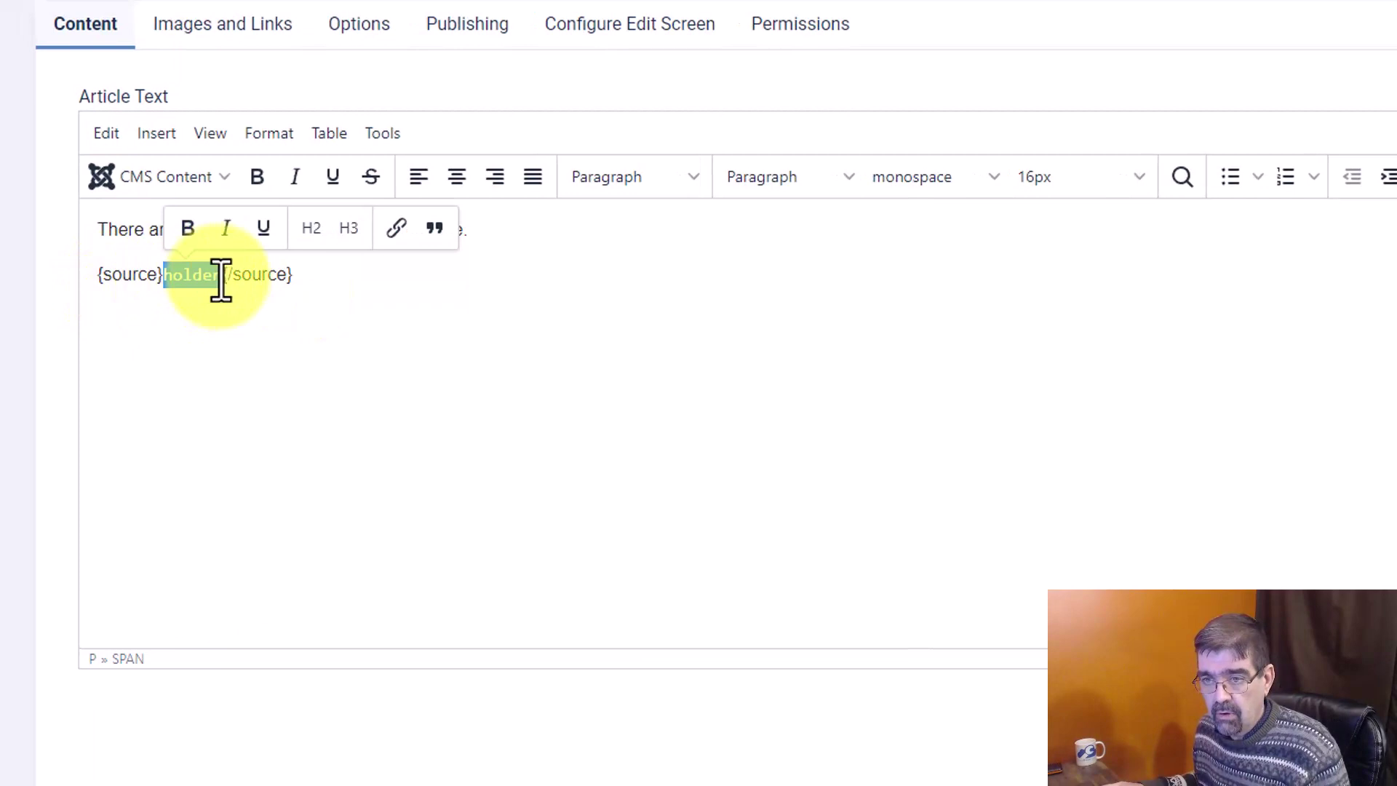
key(Delete)
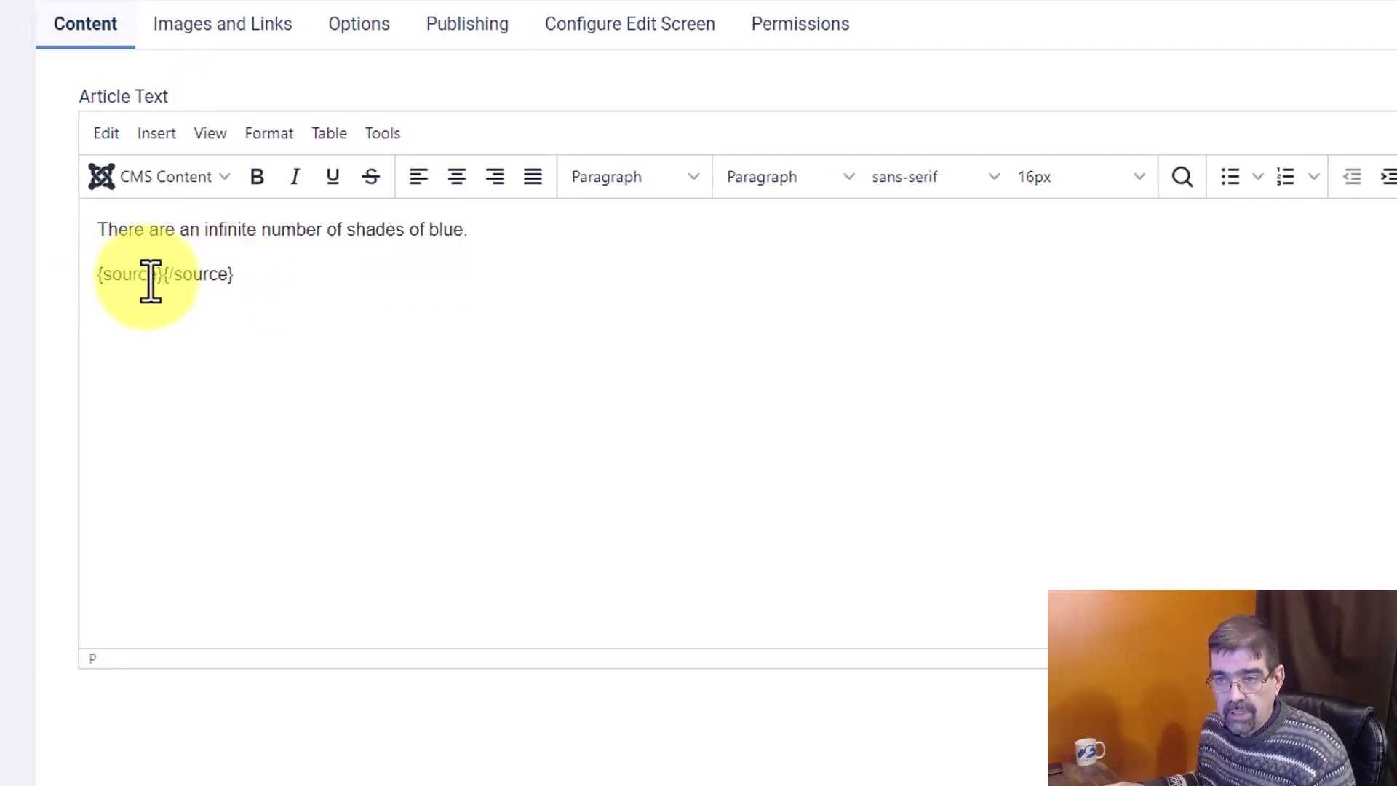
Step: Ask ChatGPT to 'make a javascript' clock and insert the generated code inside the {source} tags
click(182, 180)
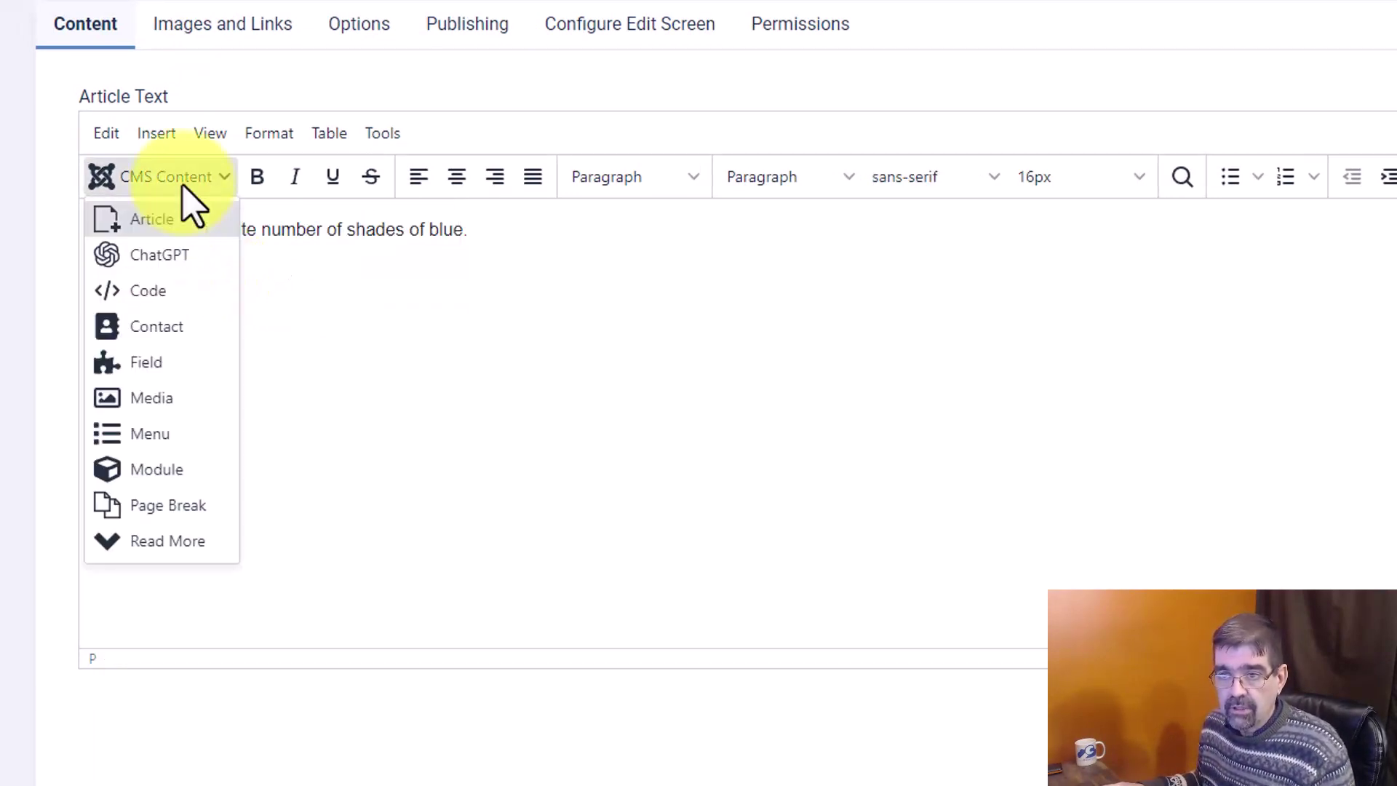
click(191, 258)
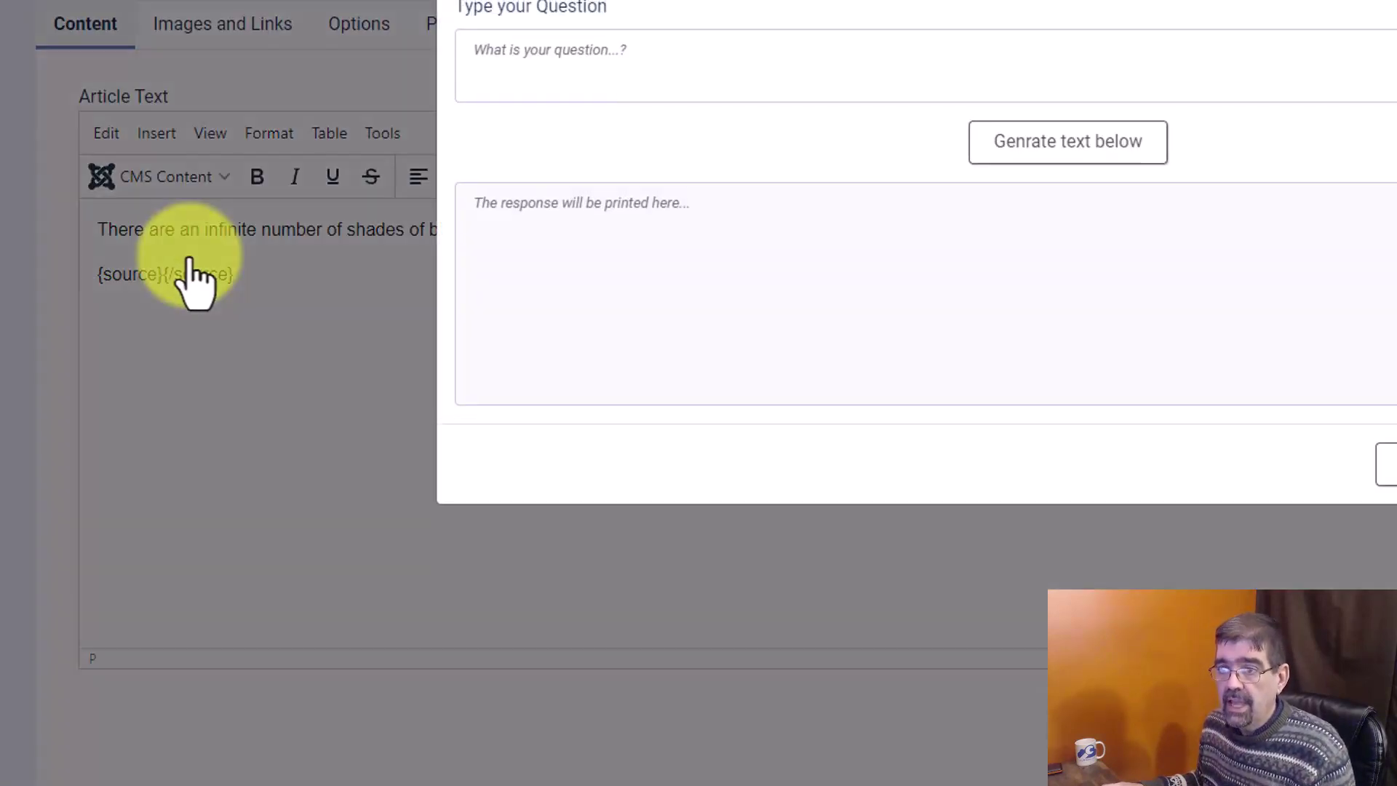
text(make )
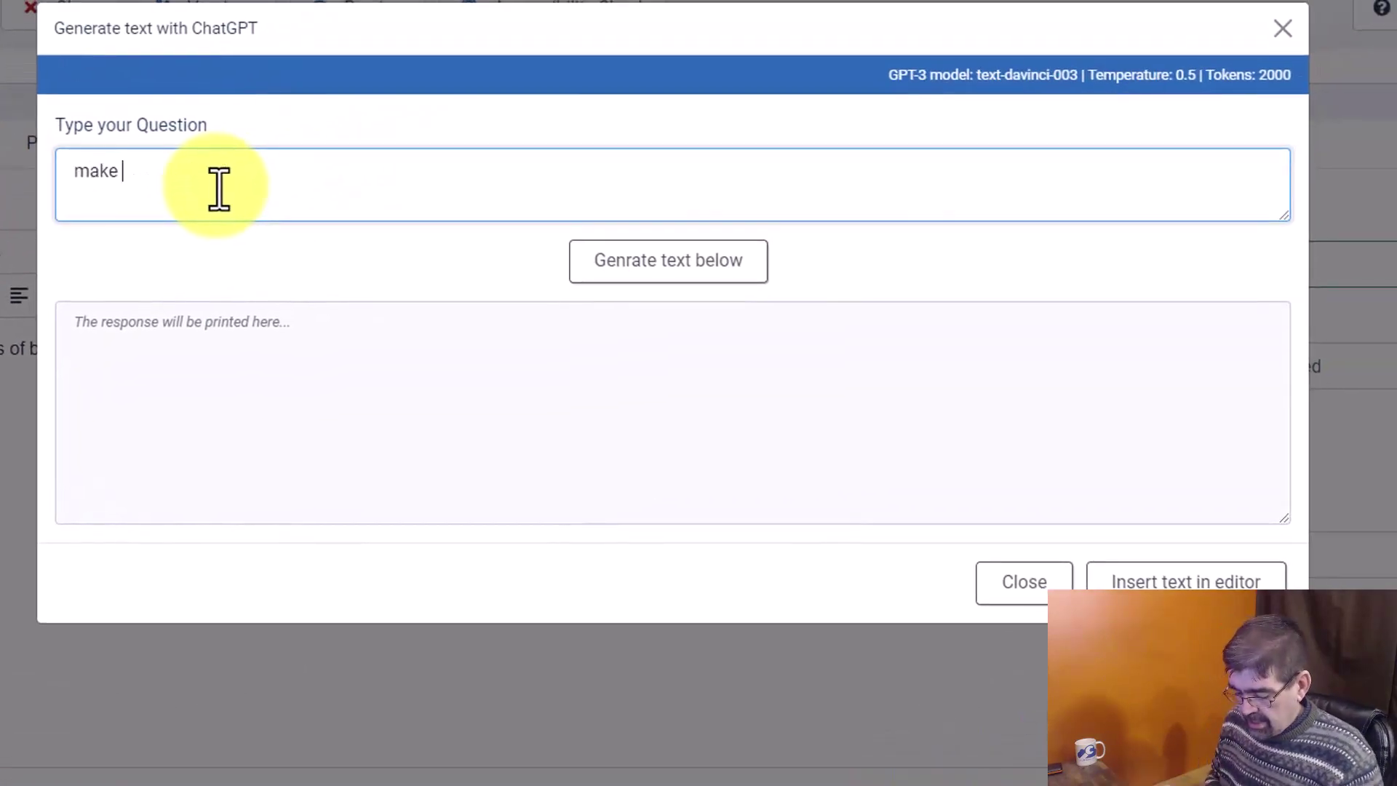
text(a javascri)
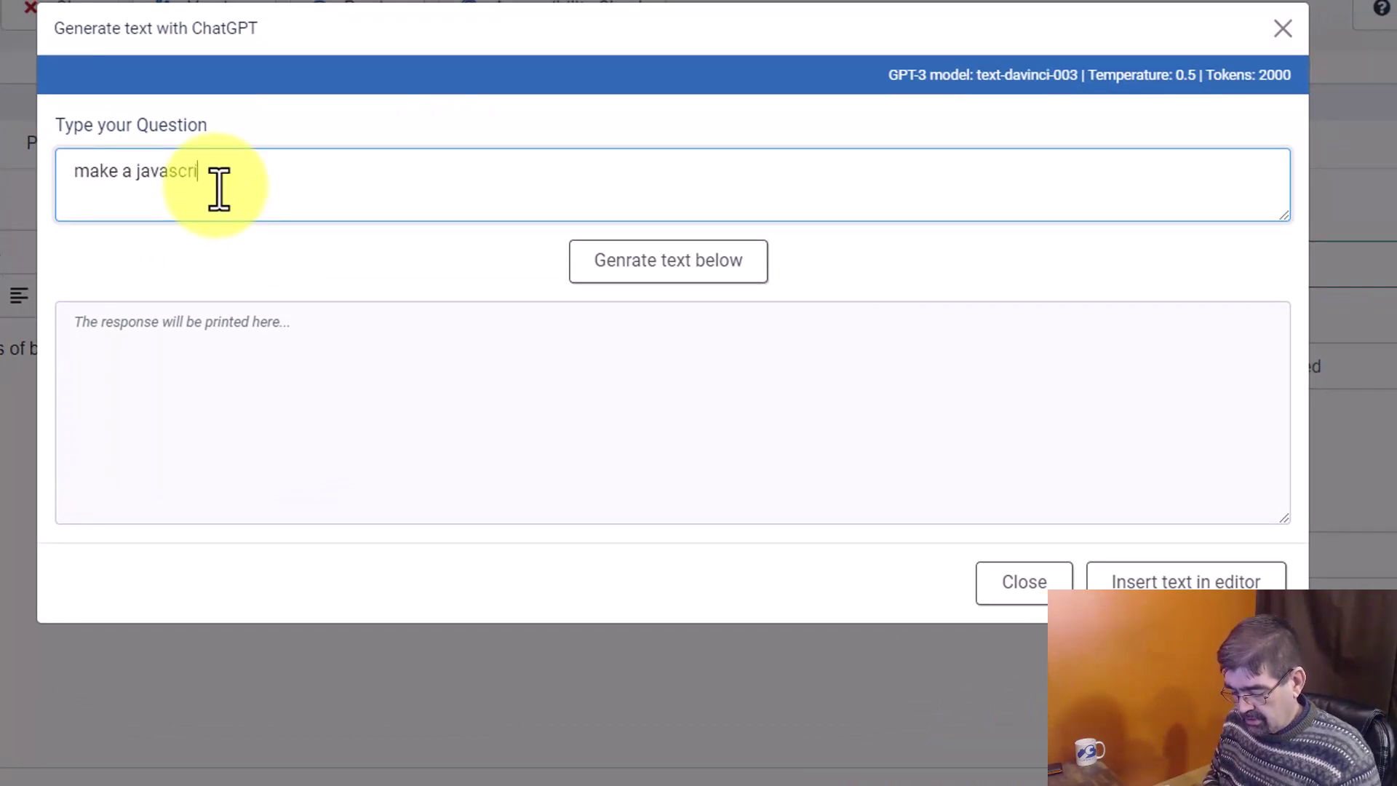
text(pt that displays a working clock)
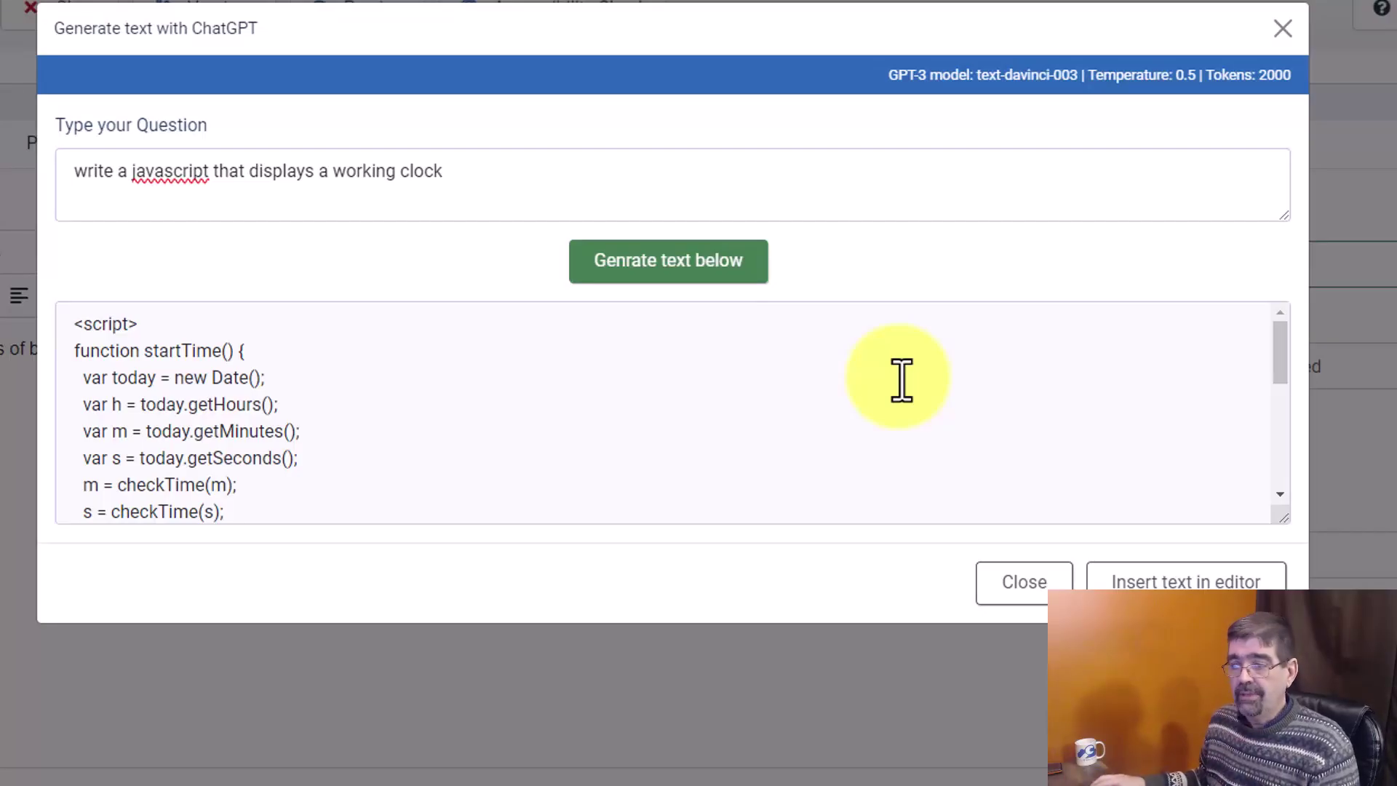
click(1171, 584)
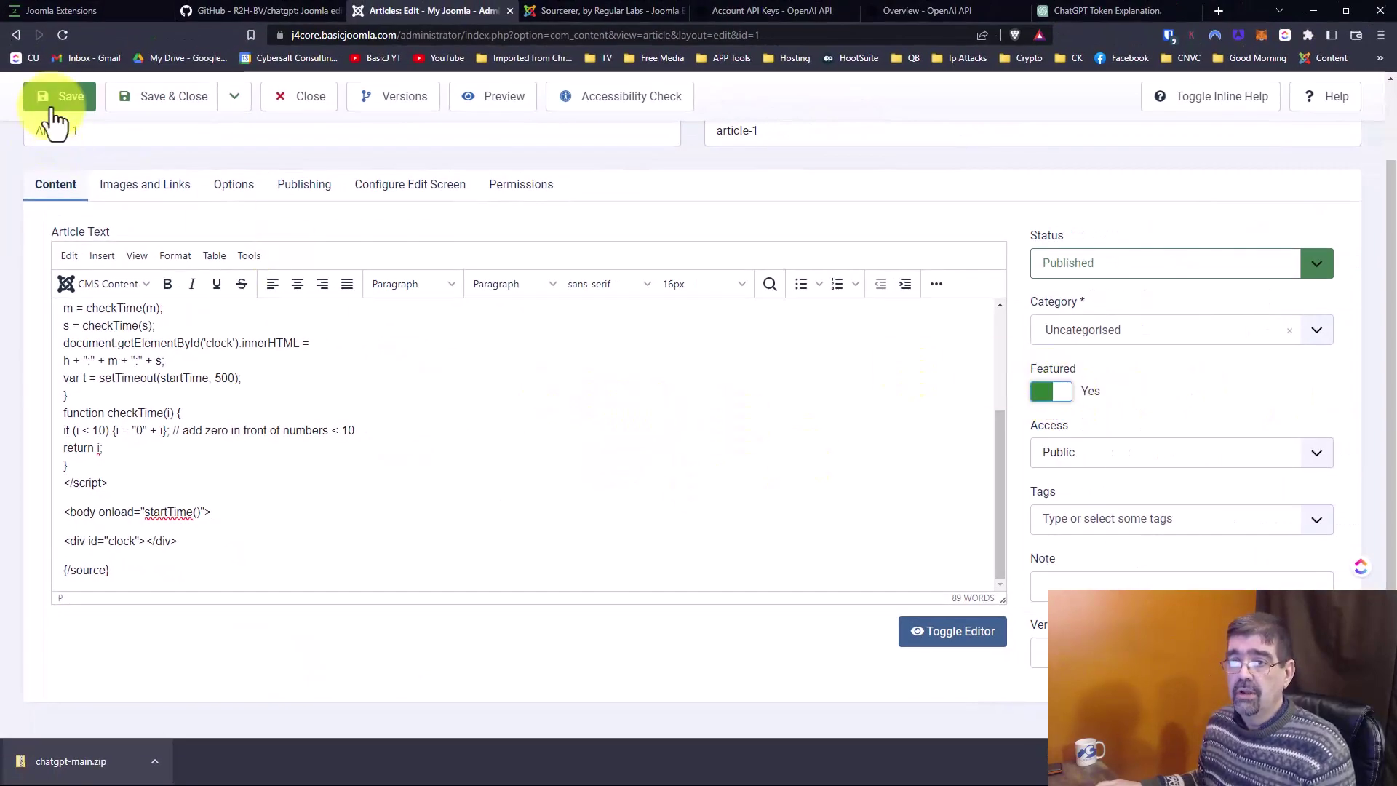
Step: Save Article 1 with the embedded JavaScript clock code
click(55, 102)
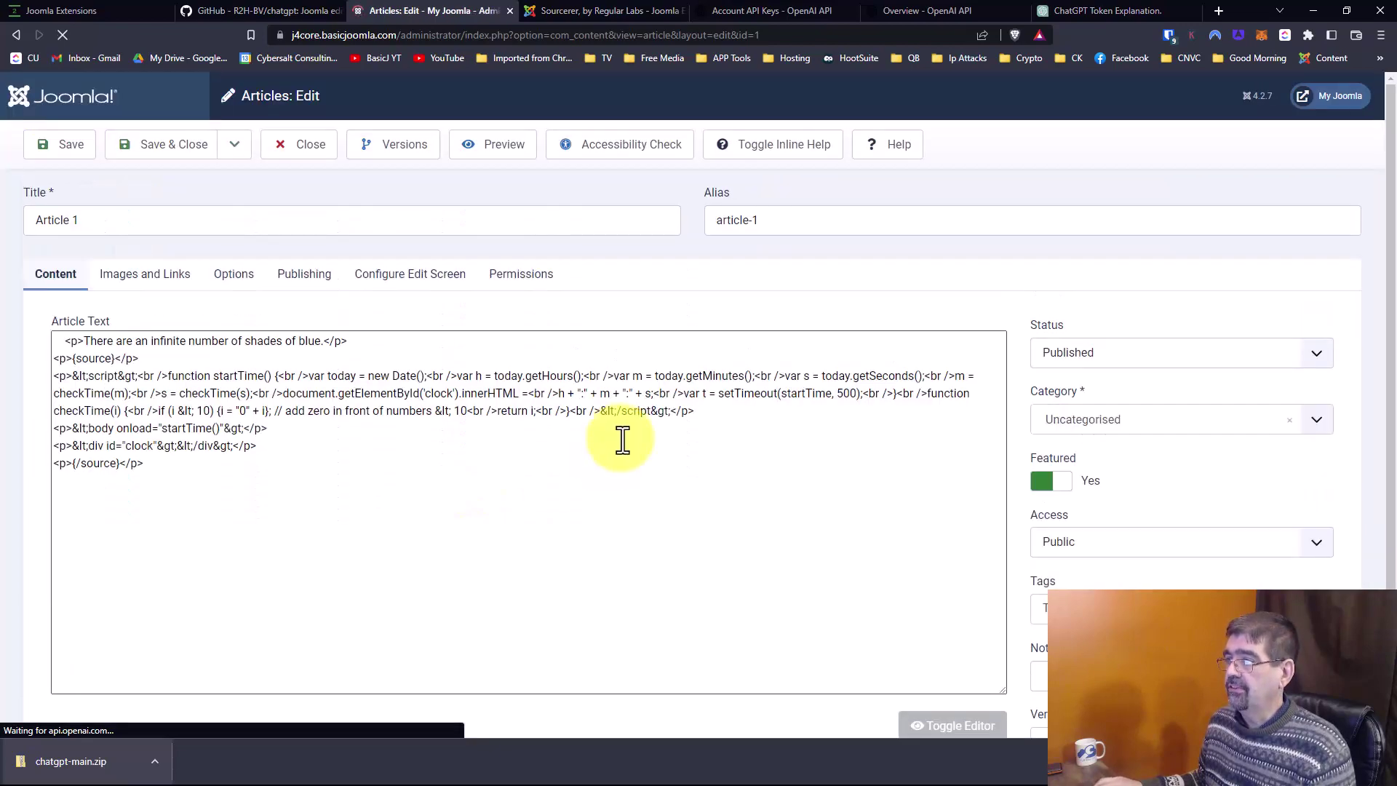